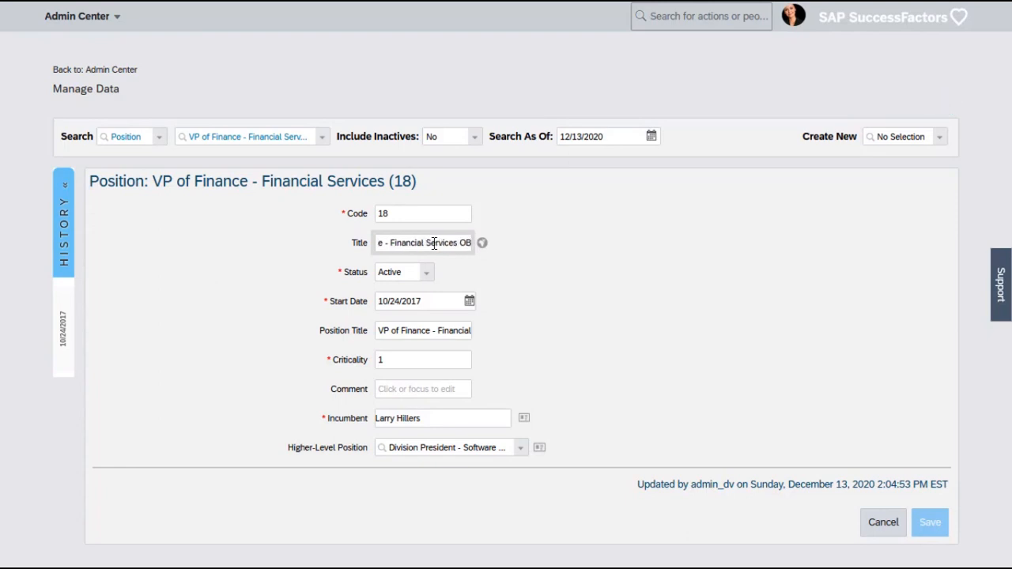
Step: Check the Title's default and French (Canada) translations without changing them and save the position record
left_click(482, 244)
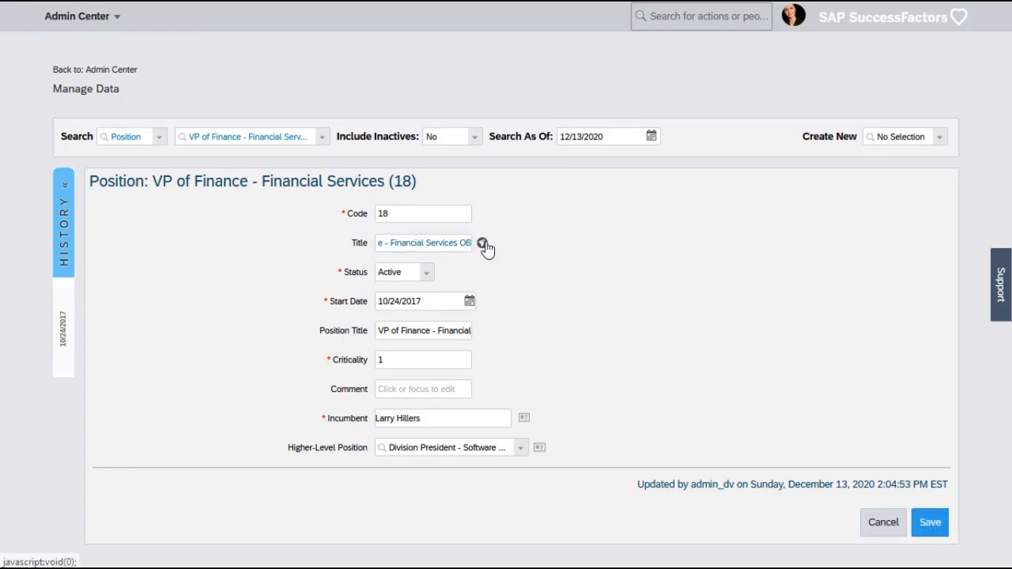
left_click(482, 244)
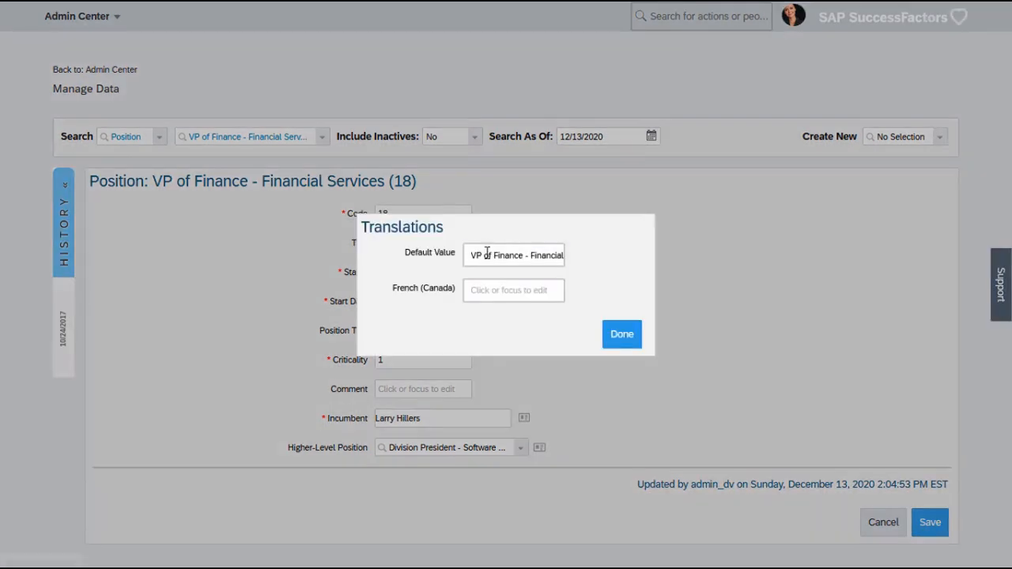
left_click_drag(557, 255, 587, 253)
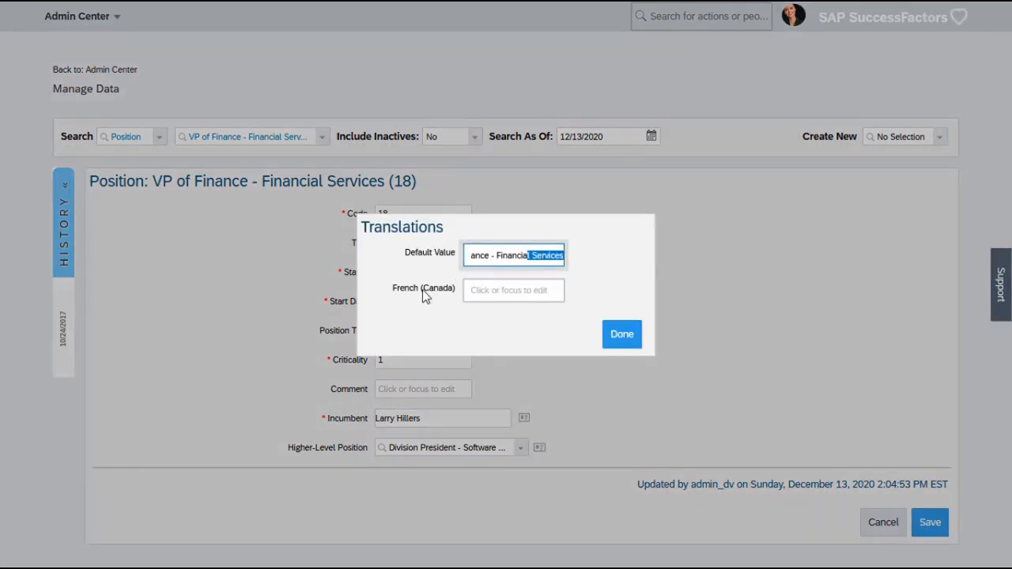
left_click(565, 257)
left_click(623, 334)
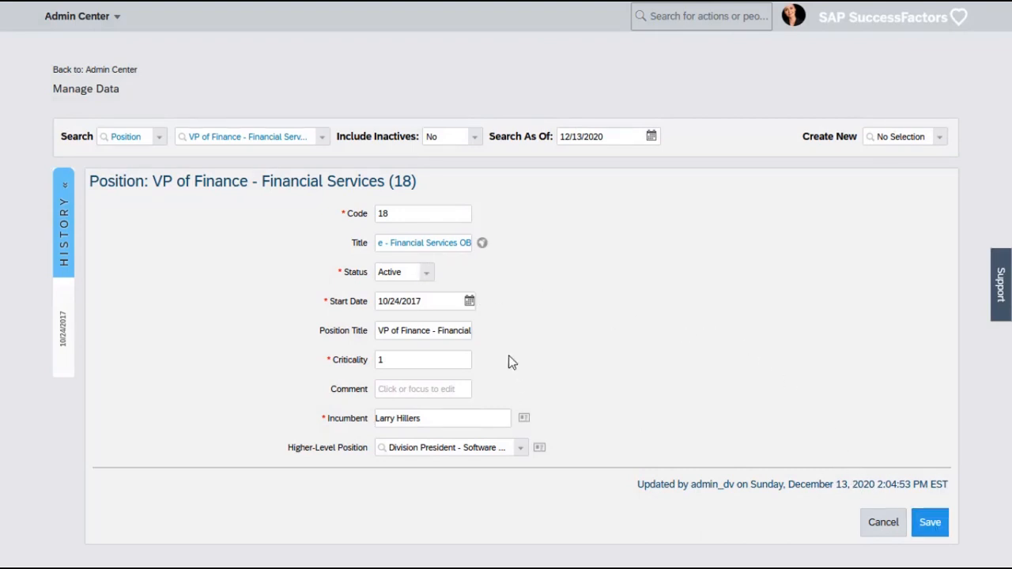
left_click(925, 522)
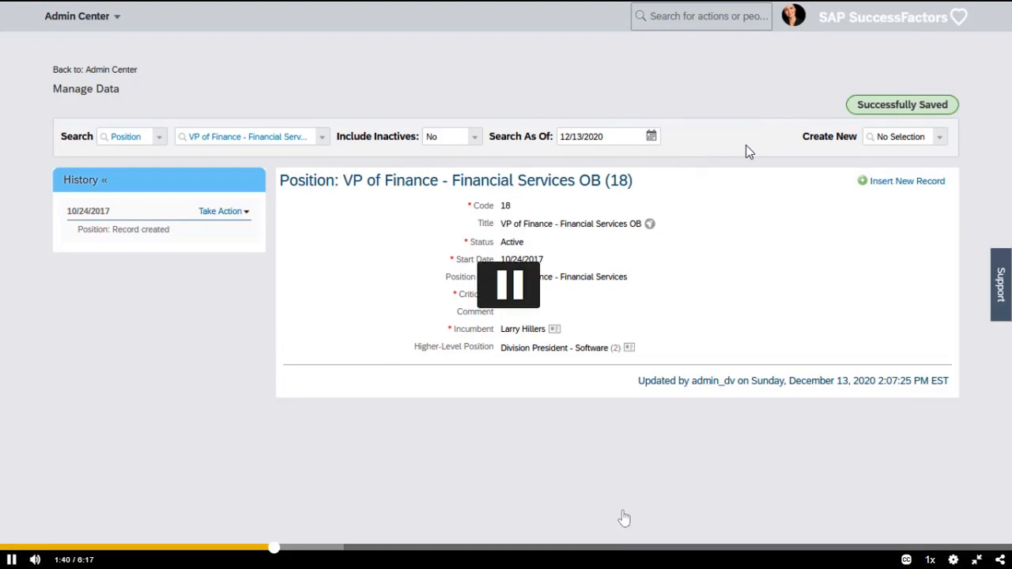
Step: Search the available actions for "import and e" and open Import and Export Data
left_click(694, 16)
type("impo")
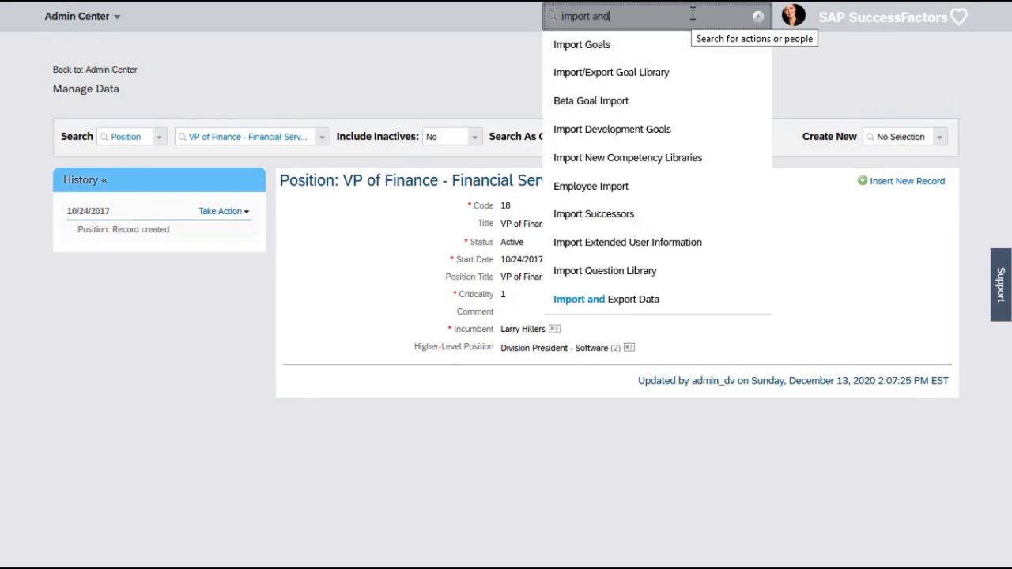
type("rt and ")
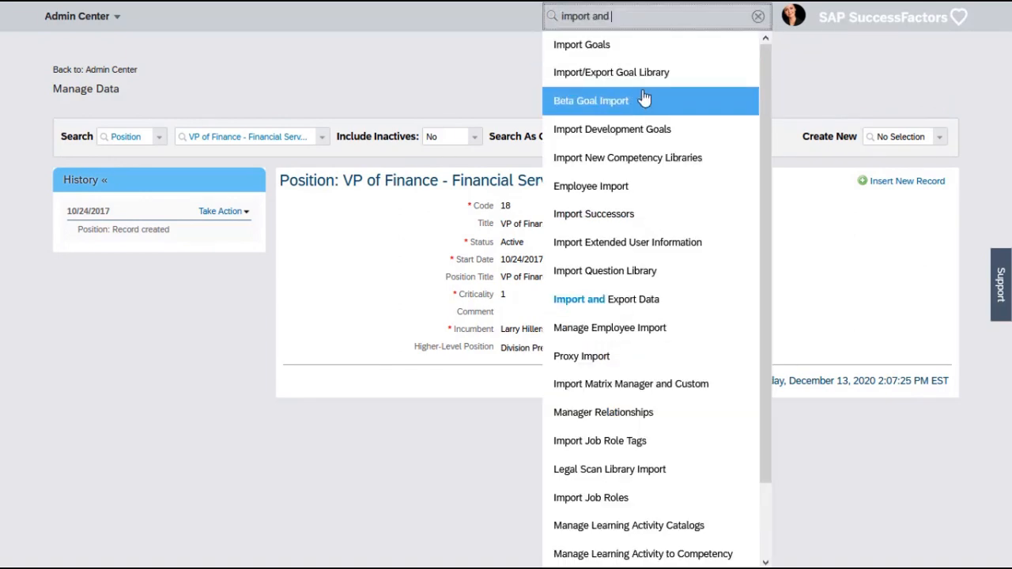
type("e")
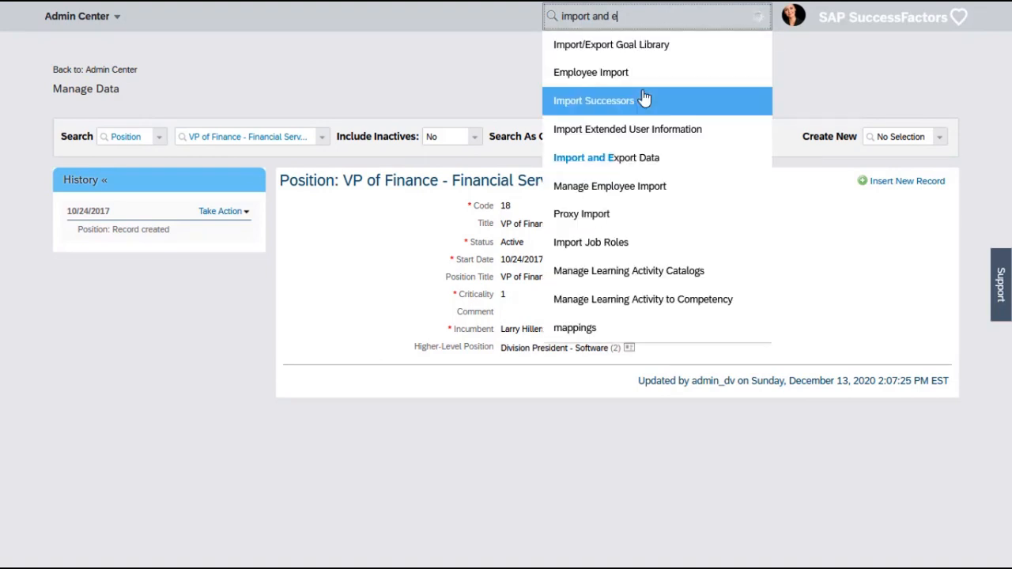
left_click(623, 159)
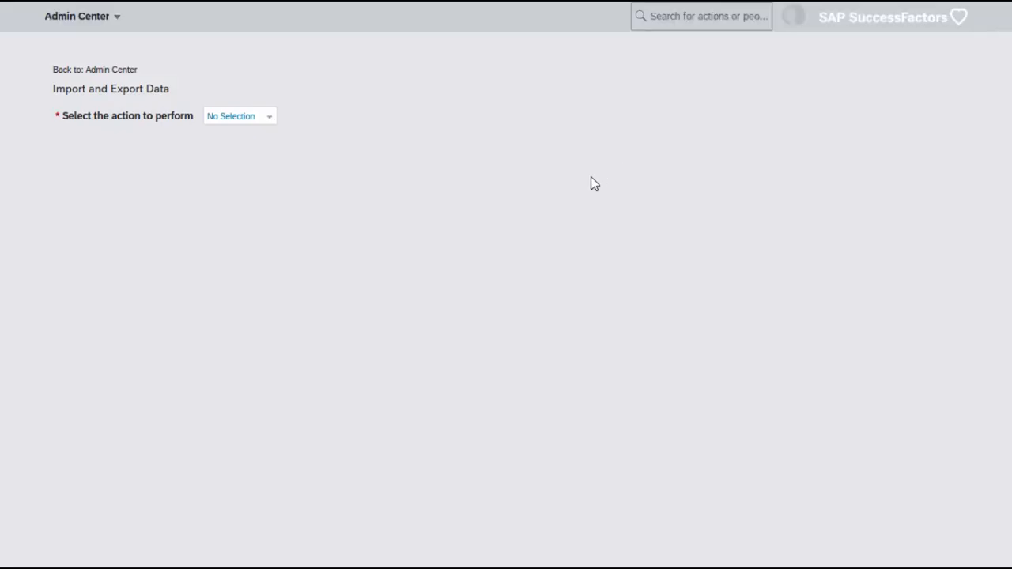
Step: Export the data of the Position generic object with Include dependencies set to No
left_click(265, 122)
left_click(259, 161)
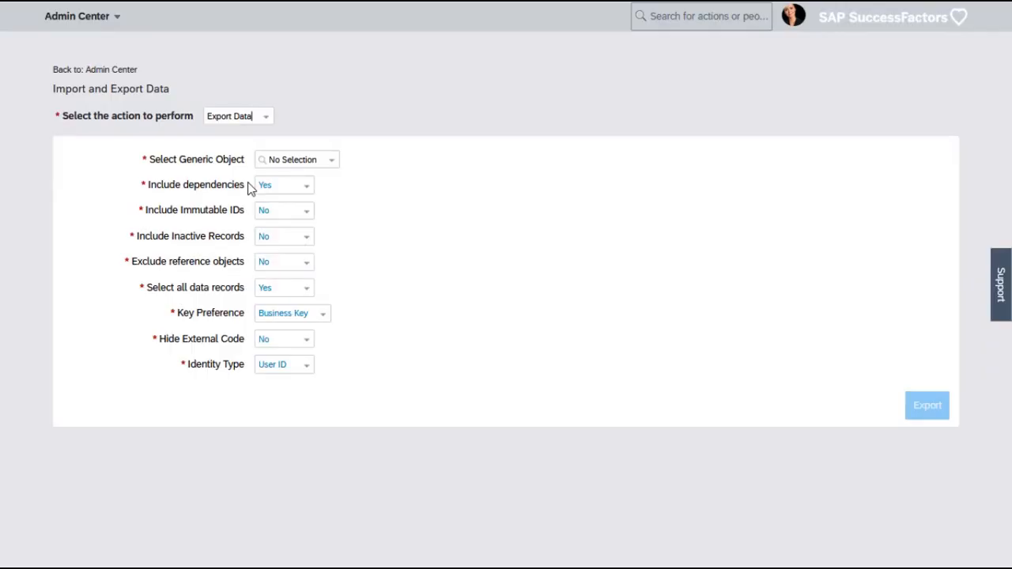
left_click(318, 162)
type("posi")
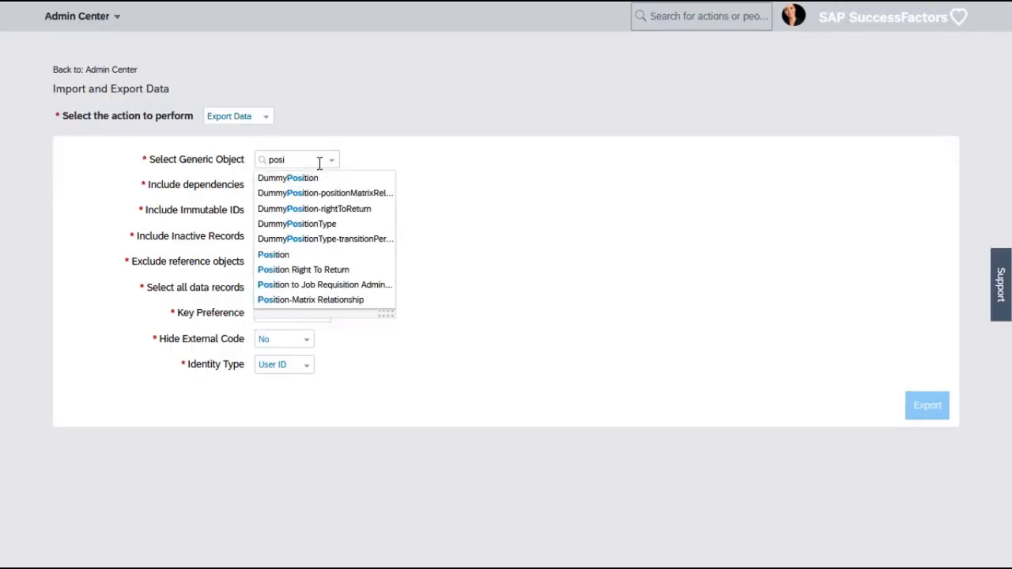
left_click(283, 257)
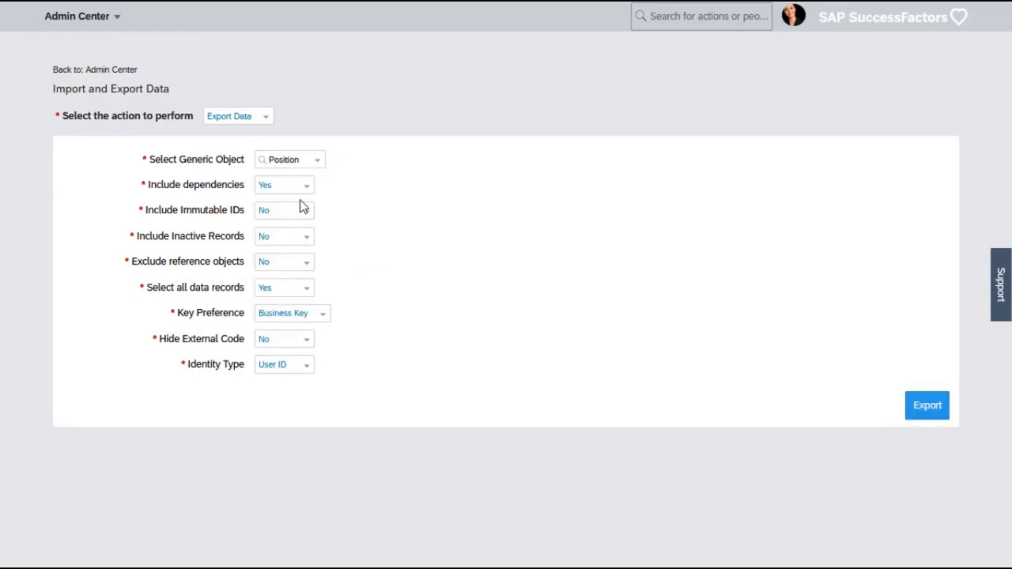
left_click(309, 187)
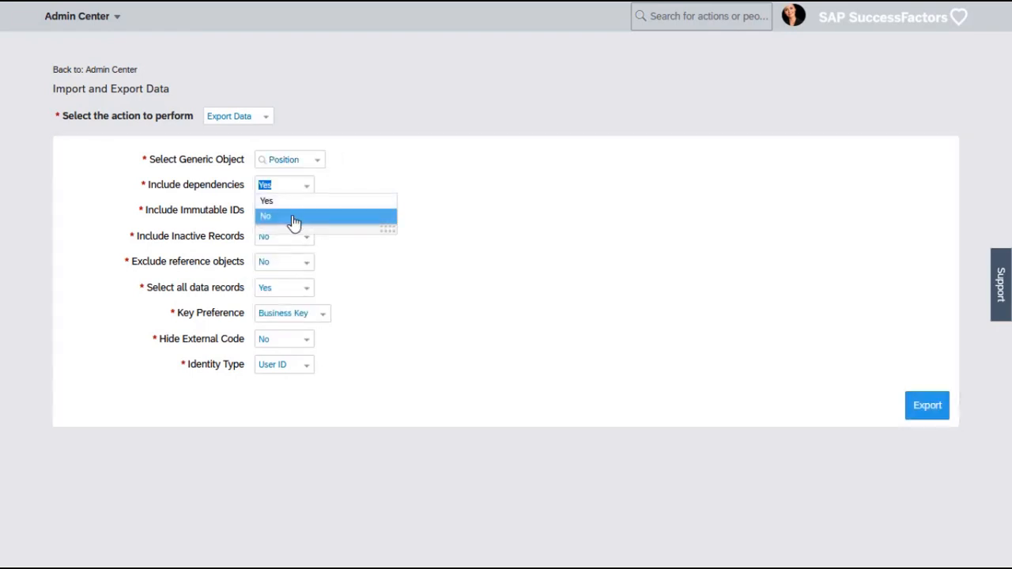
left_click(293, 222)
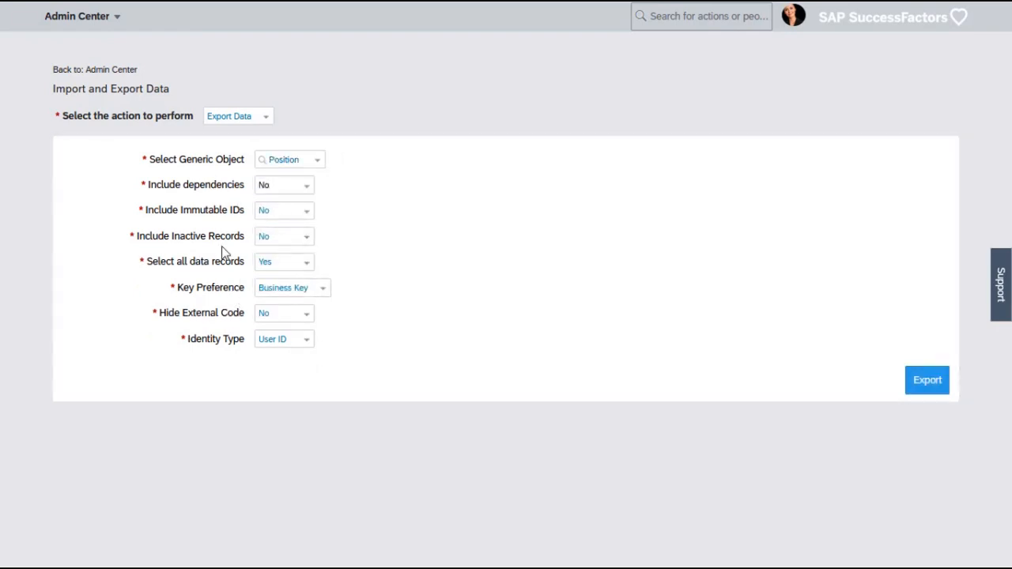
left_click(928, 382)
Step: Open the Monitor Job page and save the result file of the newest Position export job
left_click(695, 8)
type("moni")
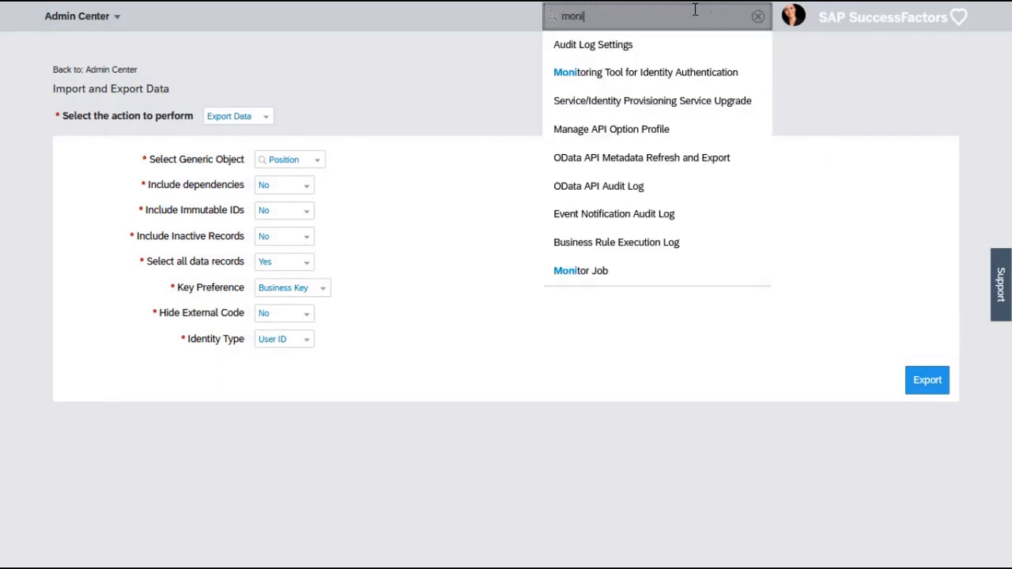
left_click(599, 275)
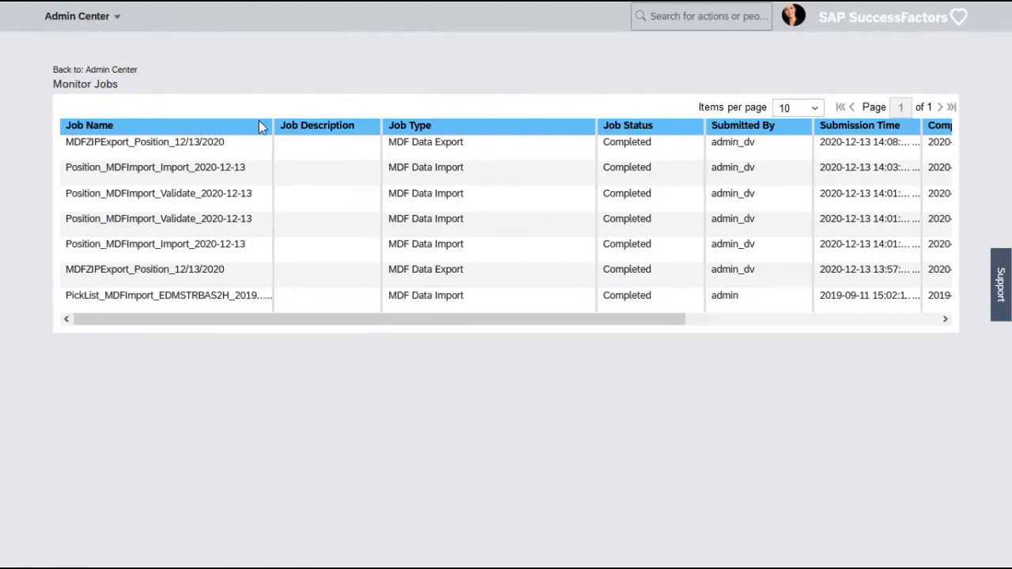
left_click_drag(262, 324, 549, 309)
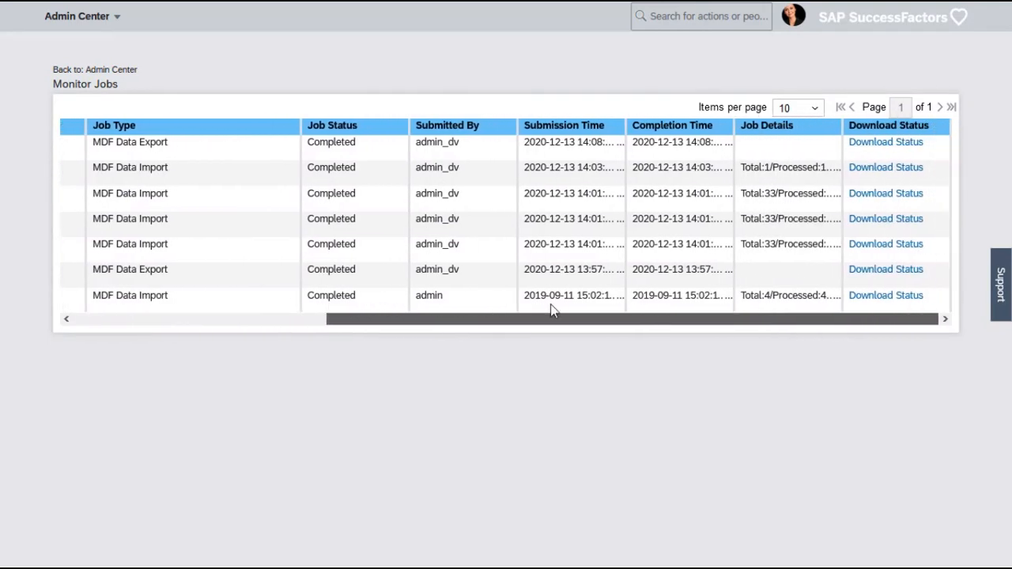
left_click(884, 146)
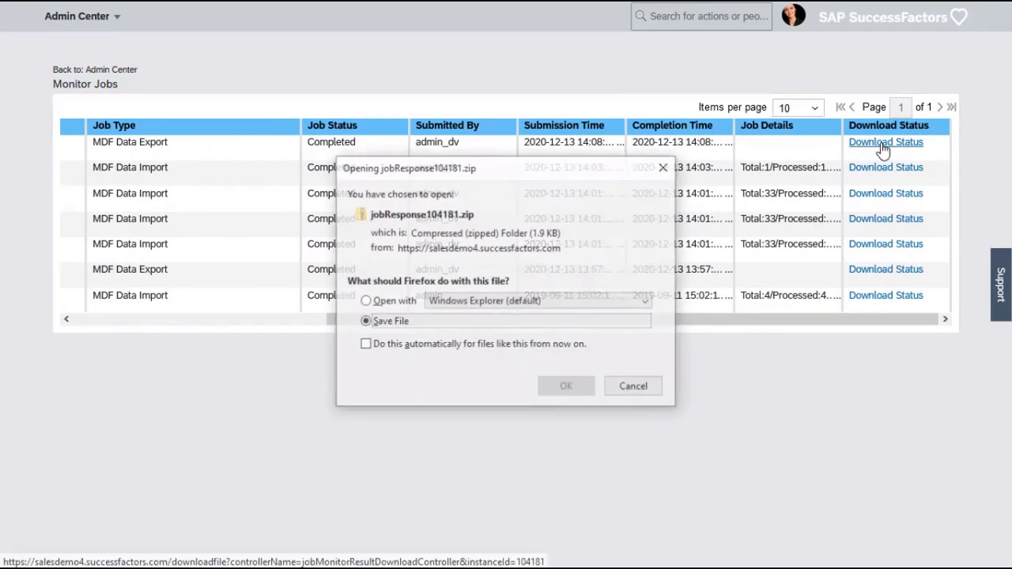
left_click(551, 387)
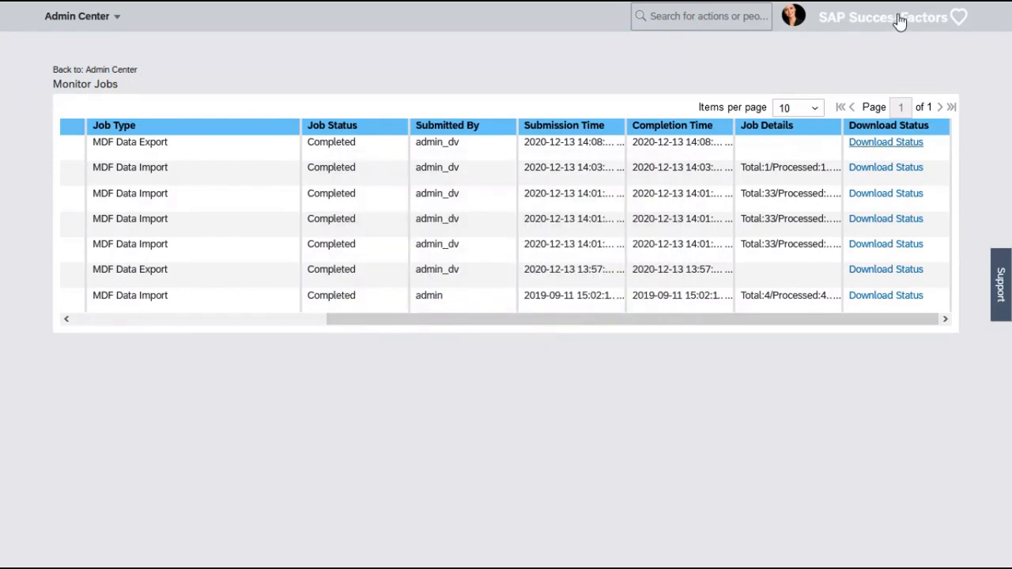
Step: Put the downloaded jobResponse104181.zip into a new folder named V5 inside the Positions folder
mouse_move(881, 2)
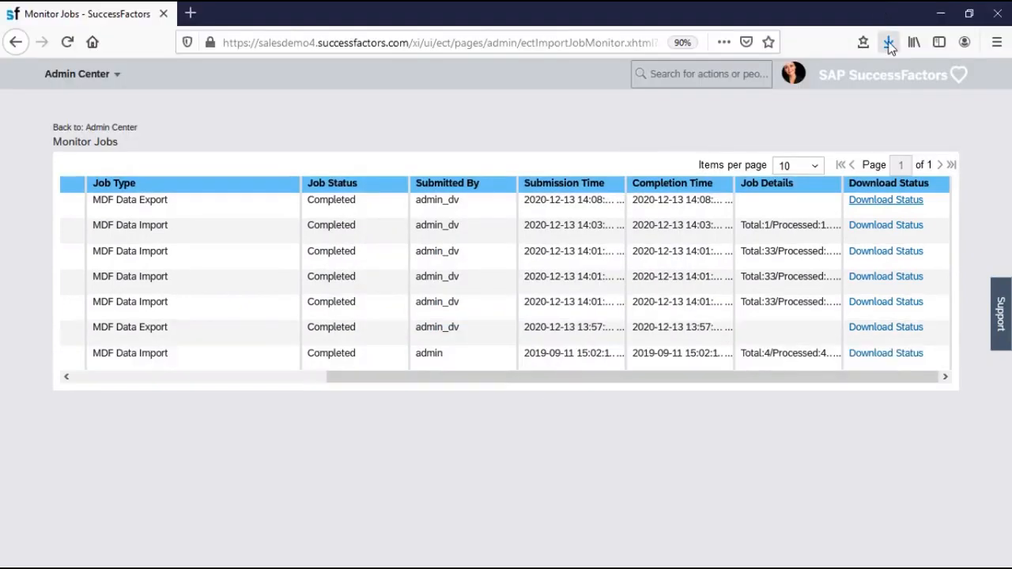
left_click(889, 43)
left_click(881, 82)
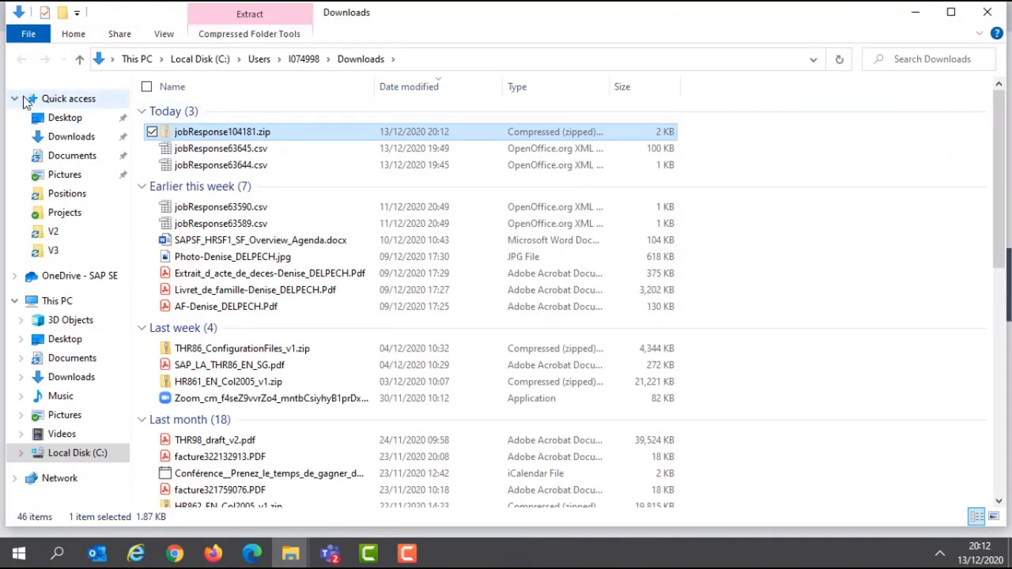
left_click(63, 194)
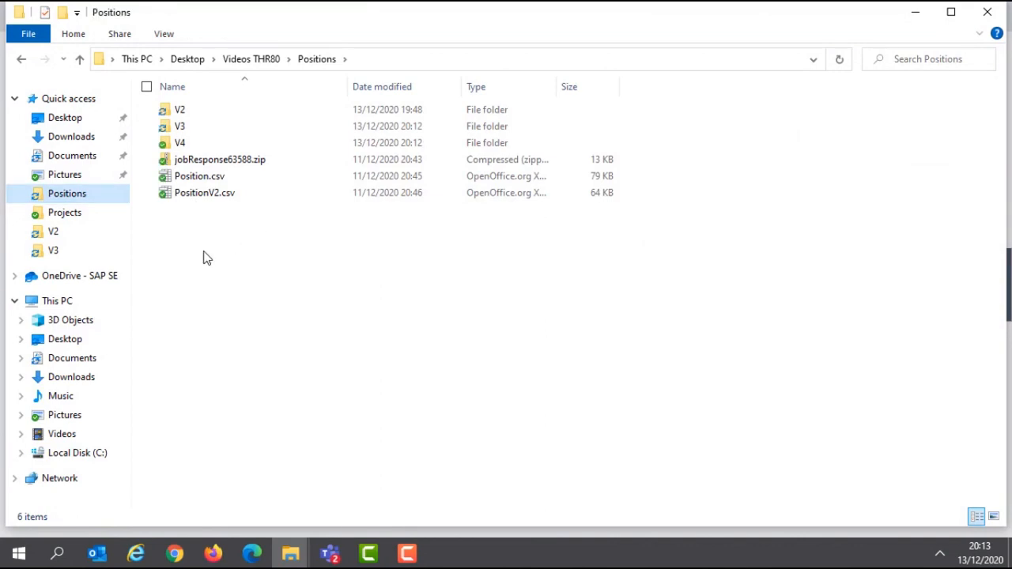
right_click(203, 258)
mouse_move(161, 503)
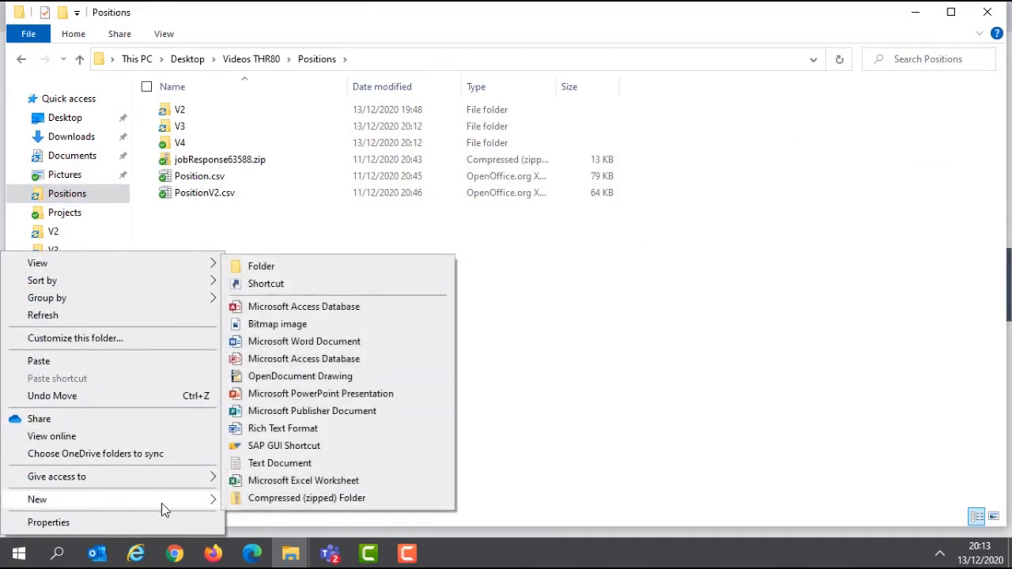
left_click(280, 263)
type("V5")
key("Return")
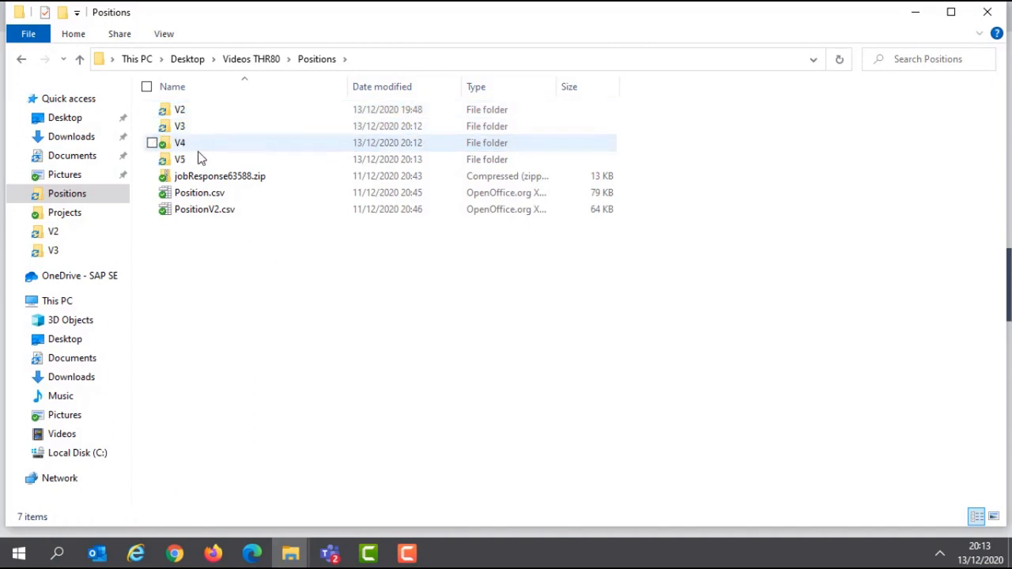
double_click(192, 162)
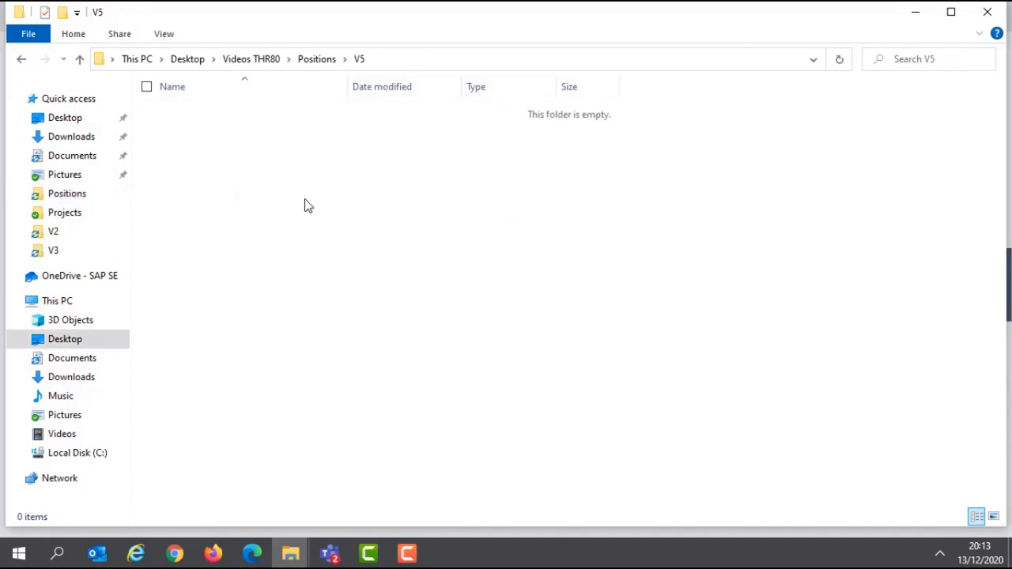
key("ctrl+v")
Step: Copy Position.csv out of jobResponse104181.zip into the V5 folder and open it in OpenOffice Calc as comma-separated UTF-8 text
double_click(215, 117)
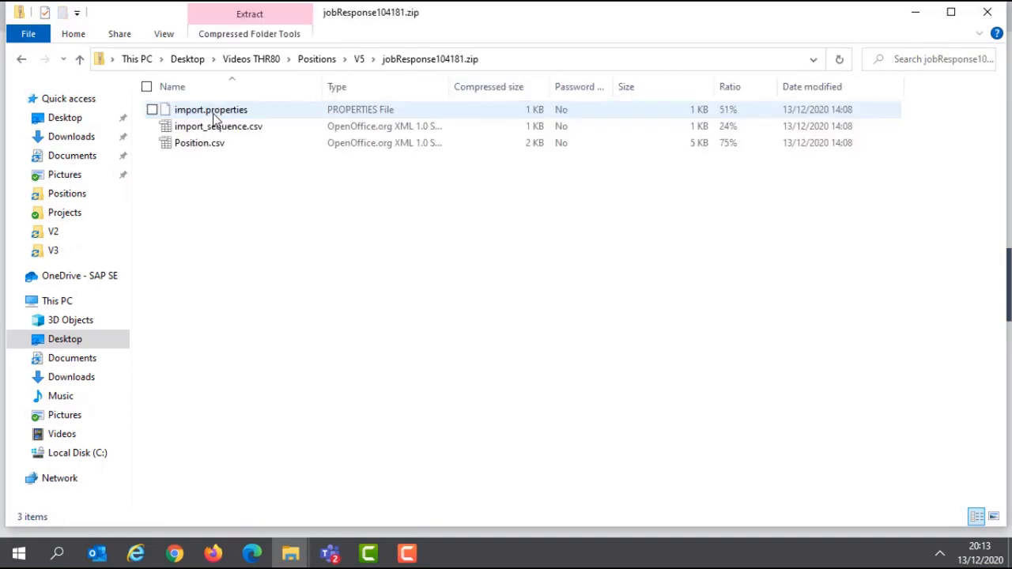
left_click(213, 147)
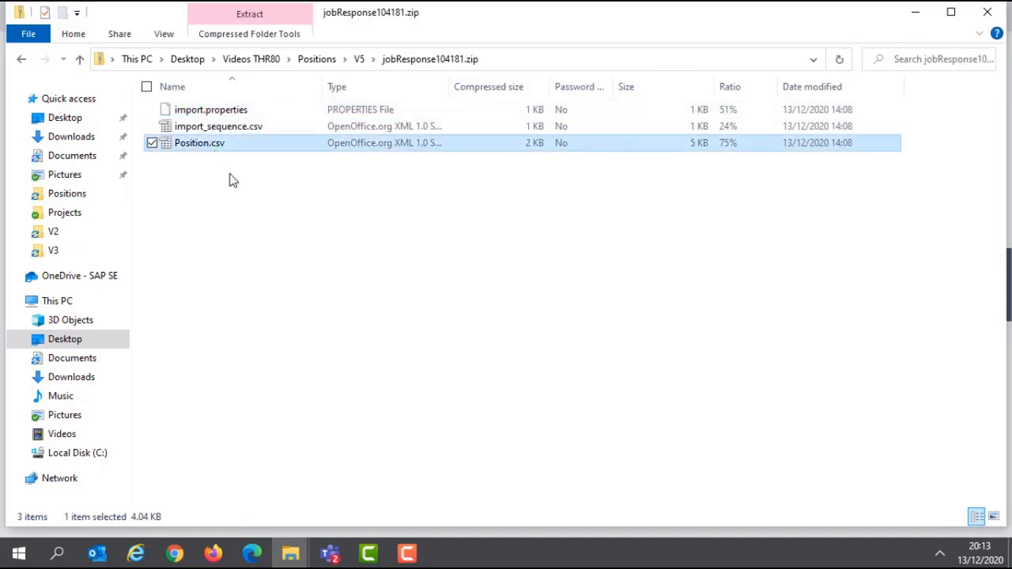
left_click(360, 59)
left_click(280, 209)
key("ctrl+v")
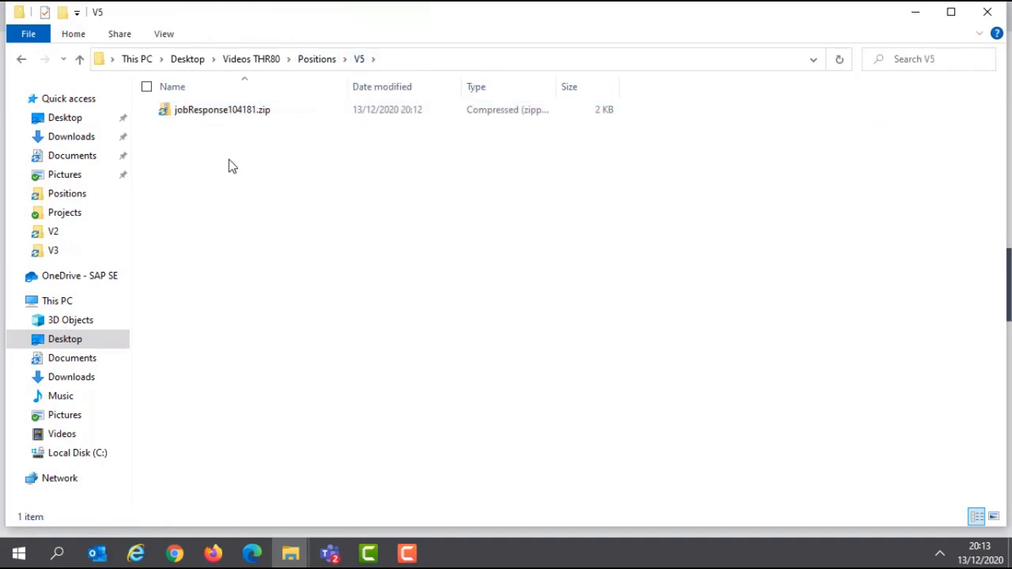
double_click(194, 128)
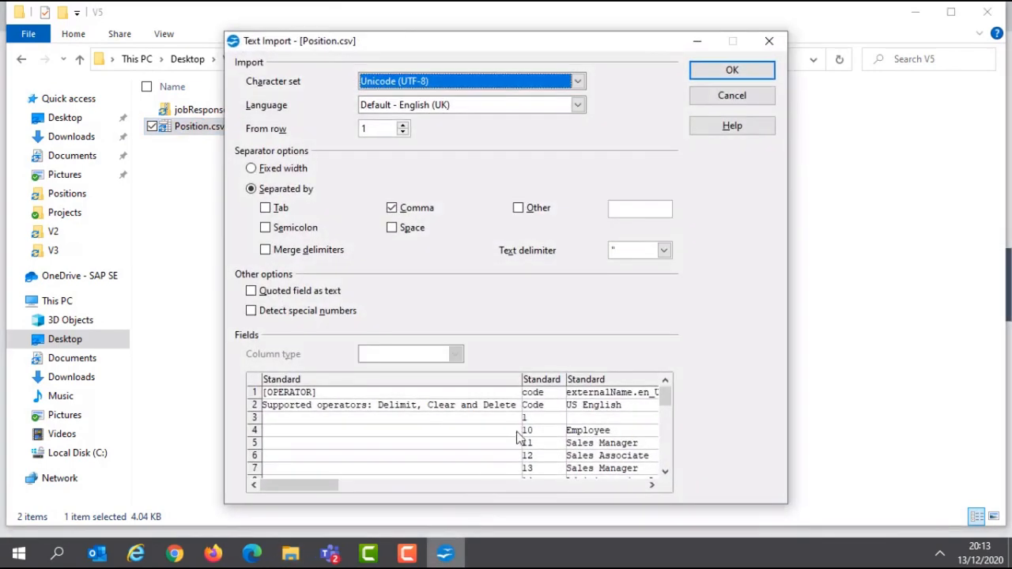
left_click(728, 72)
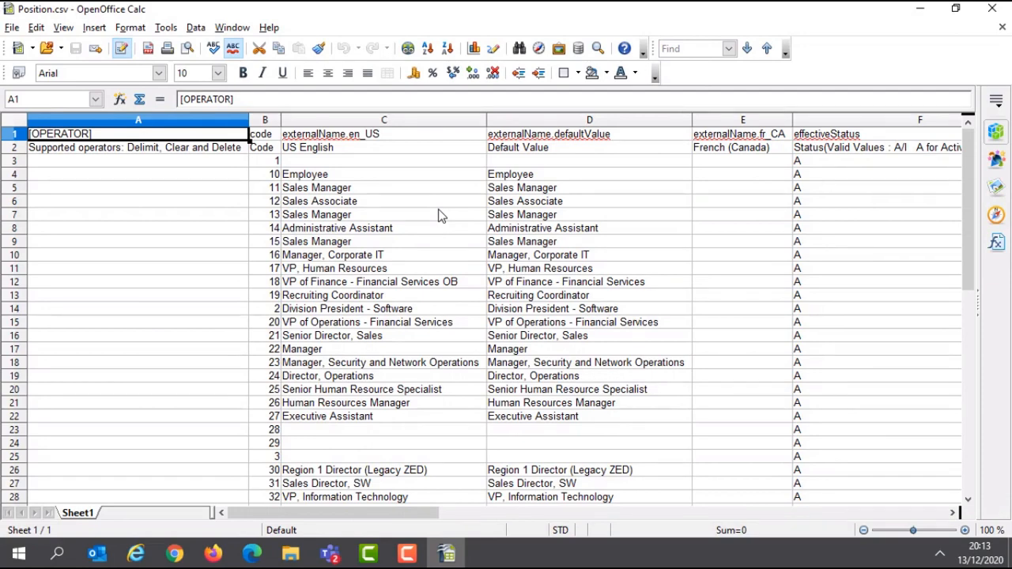
Step: Search the sheet for "VP of f" to locate the finance position, and close the search
key("ctrl+h")
type("VP of f")
key("Return")
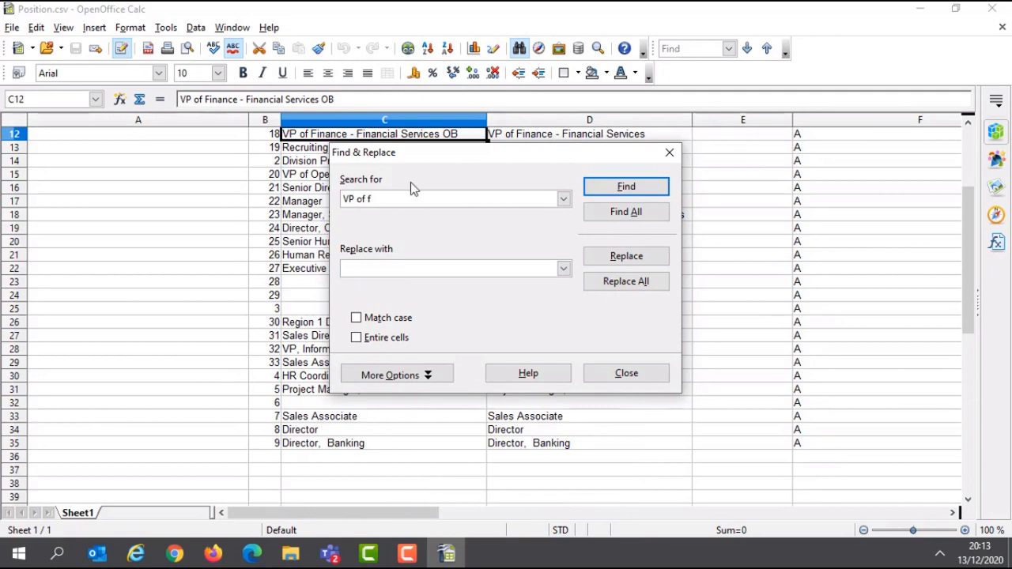
left_click(669, 153)
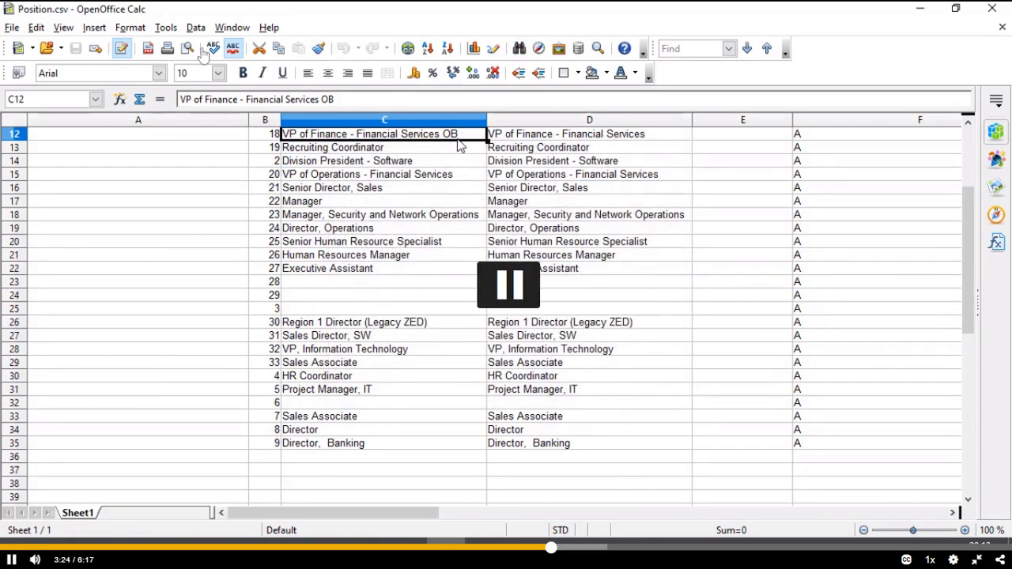
Step: Change the US English and default-value titles of position 18 to "VP of Finance - Financial Services OB2"
scroll(435, 170, "up", 4)
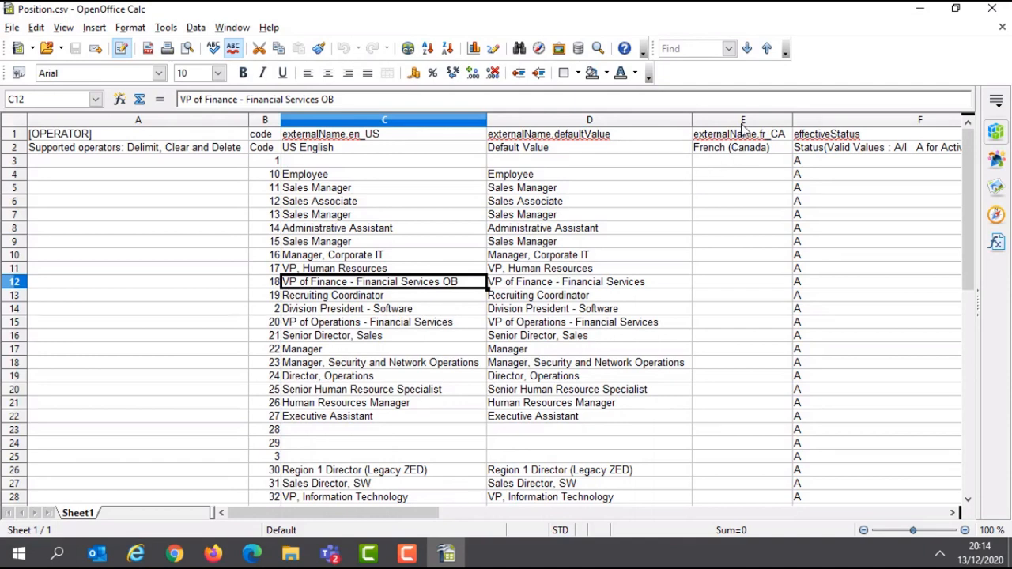
double_click(467, 284)
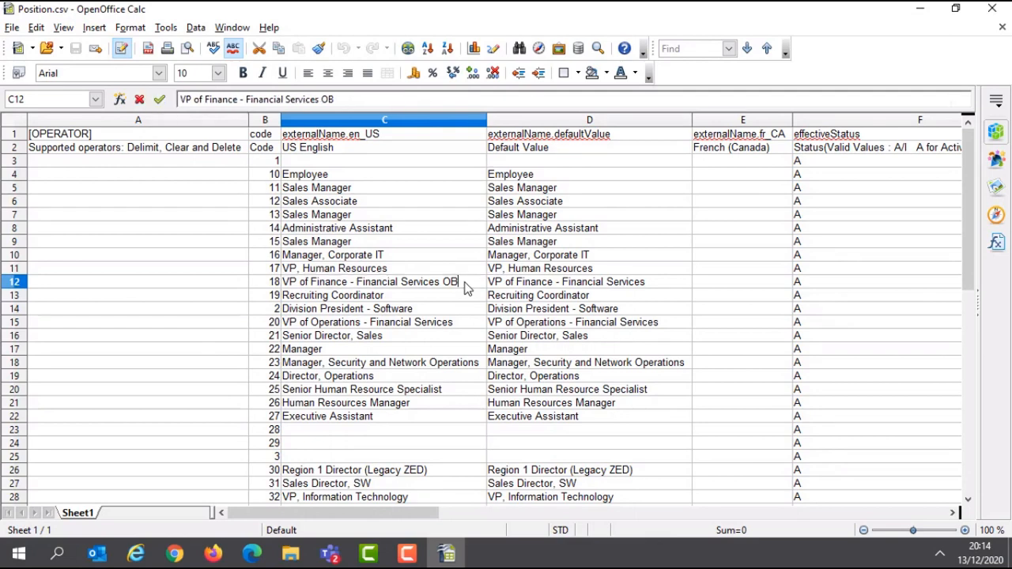
left_click_drag(467, 283, 444, 286)
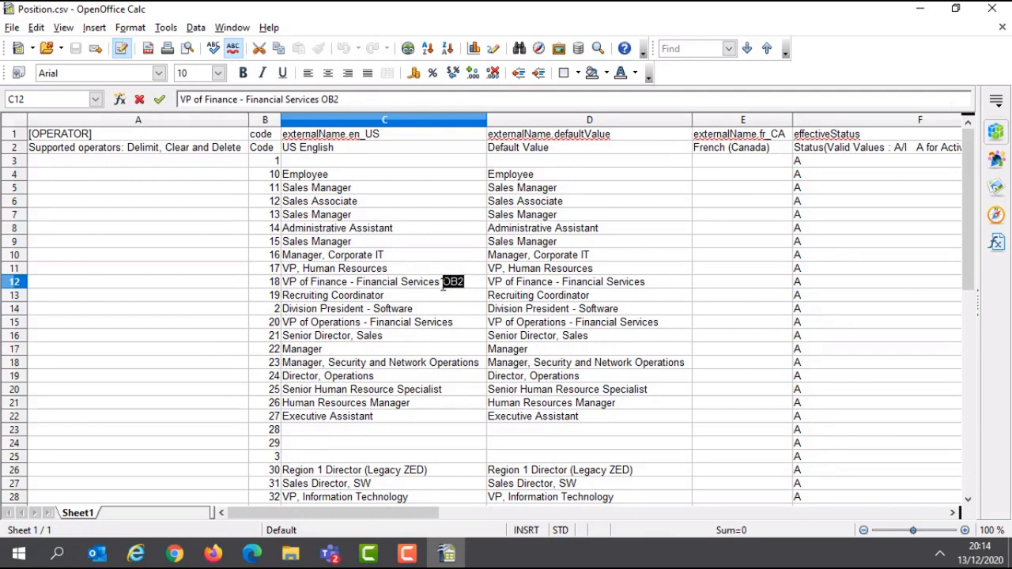
key("ctrl+c")
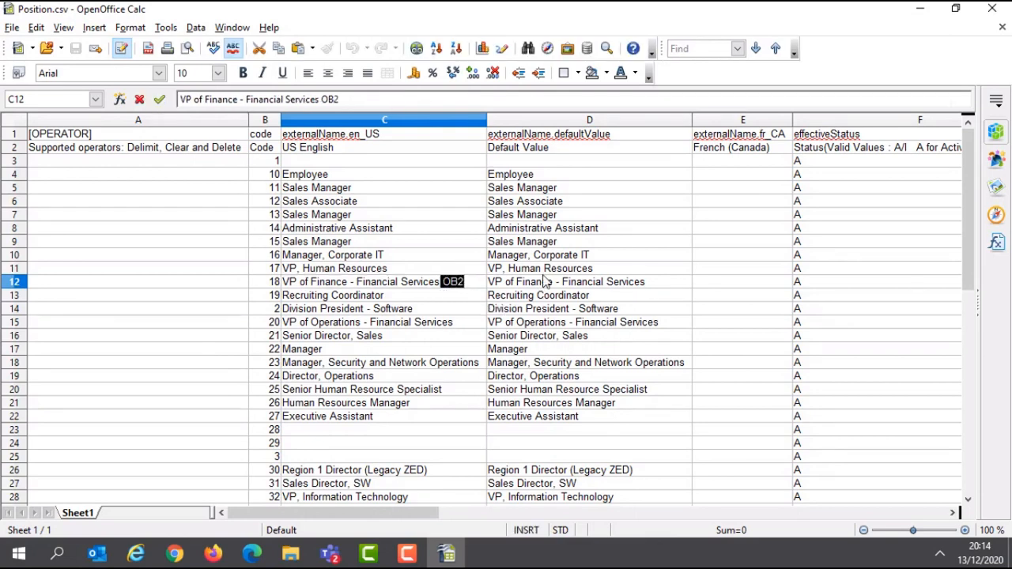
double_click(654, 287)
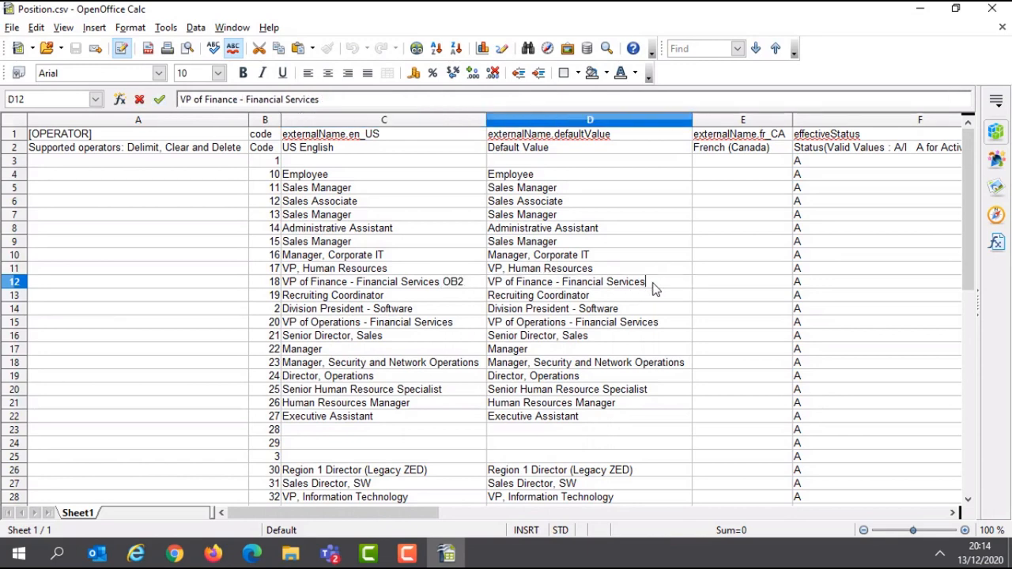
key("ctrl+v")
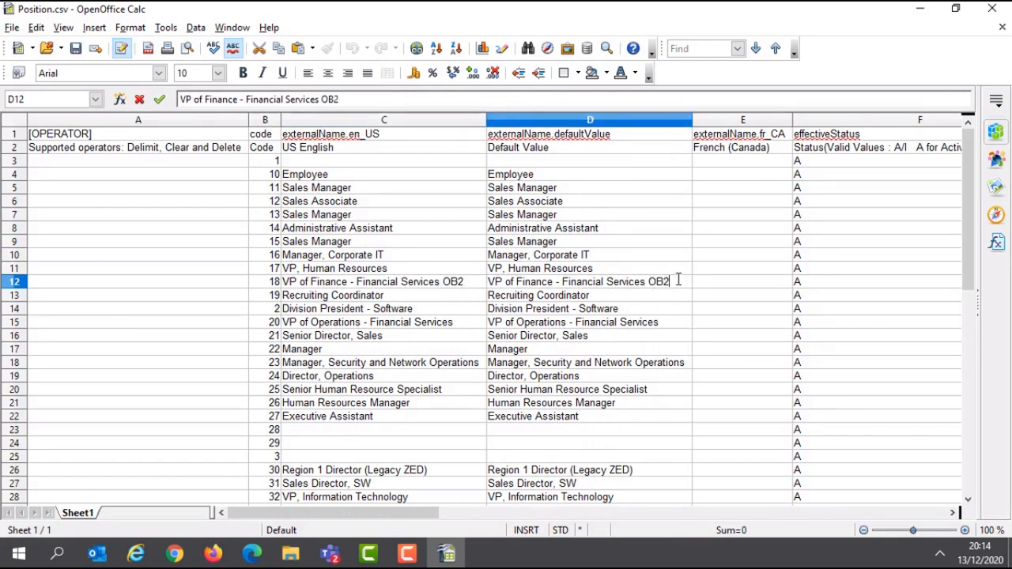
Step: Enter "Vice Président Finance OB2" as the French (Canada) title of position 18
left_click(714, 284)
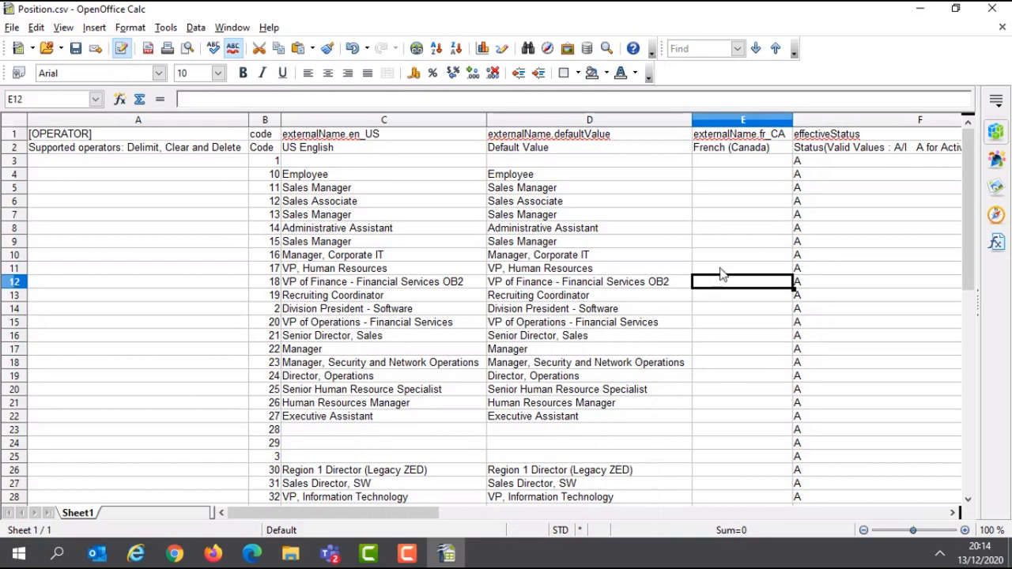
double_click(720, 285)
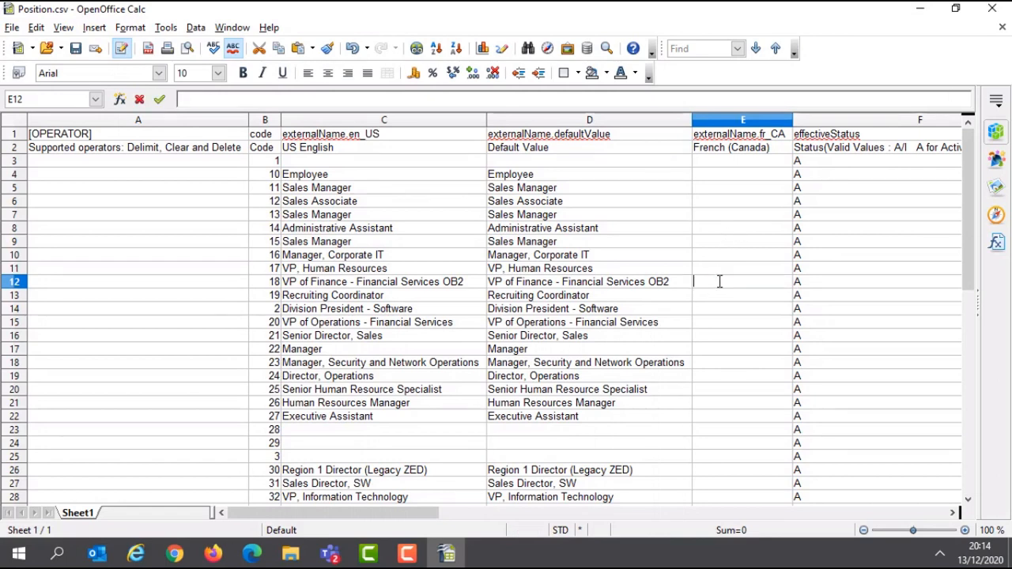
type("Vice")
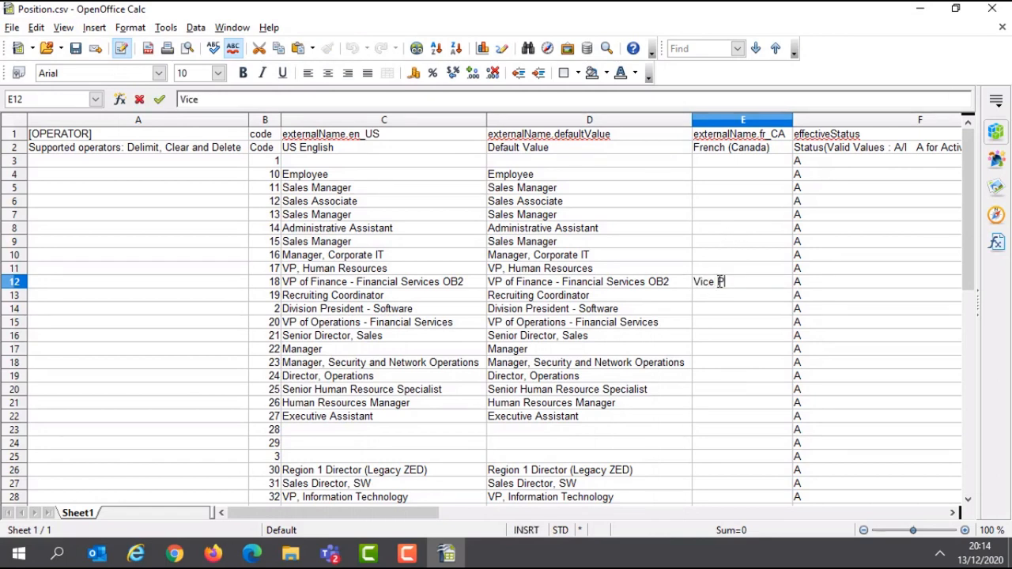
type(" Président")
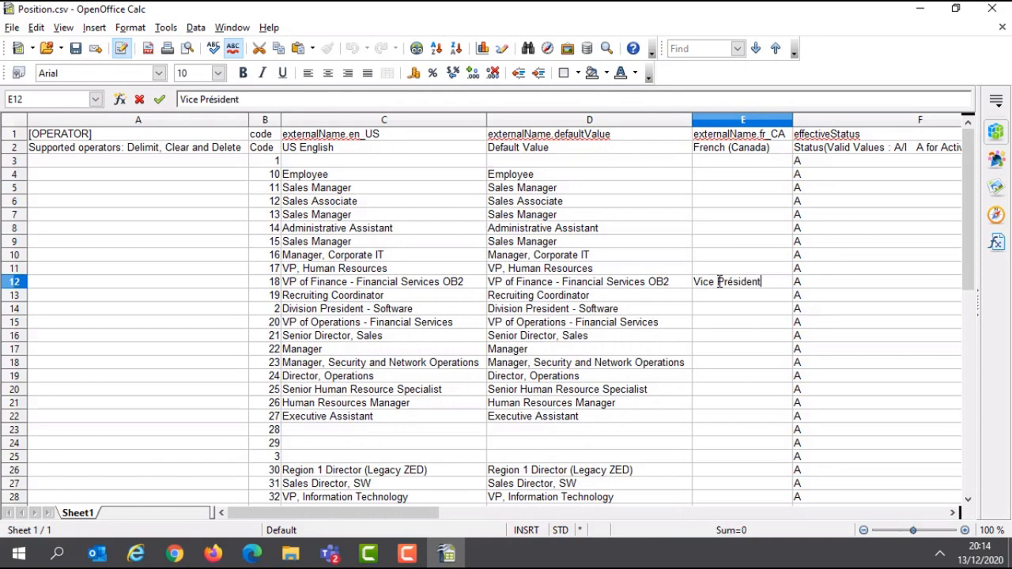
type(" Finance OB")
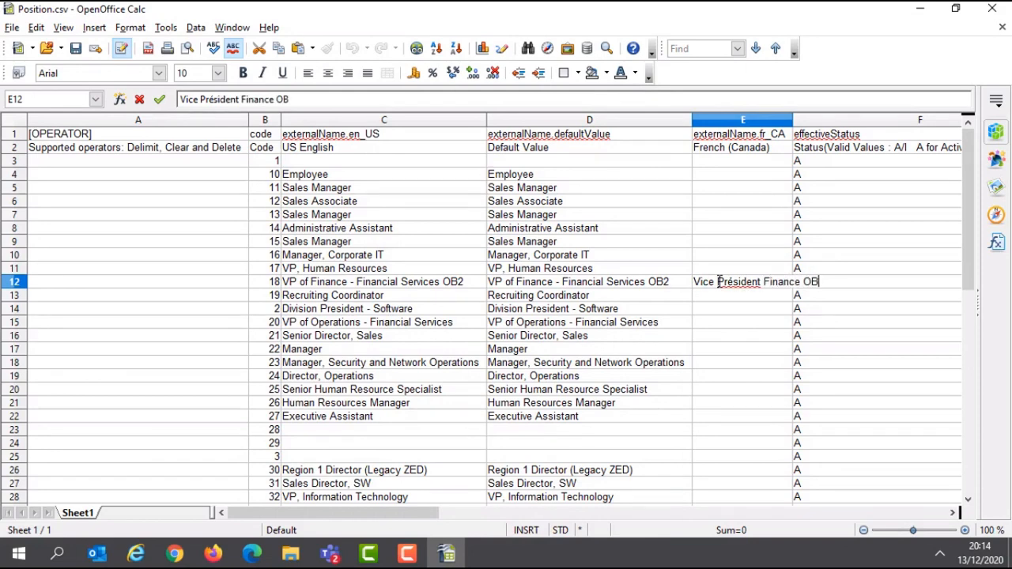
type("2")
left_click(733, 310)
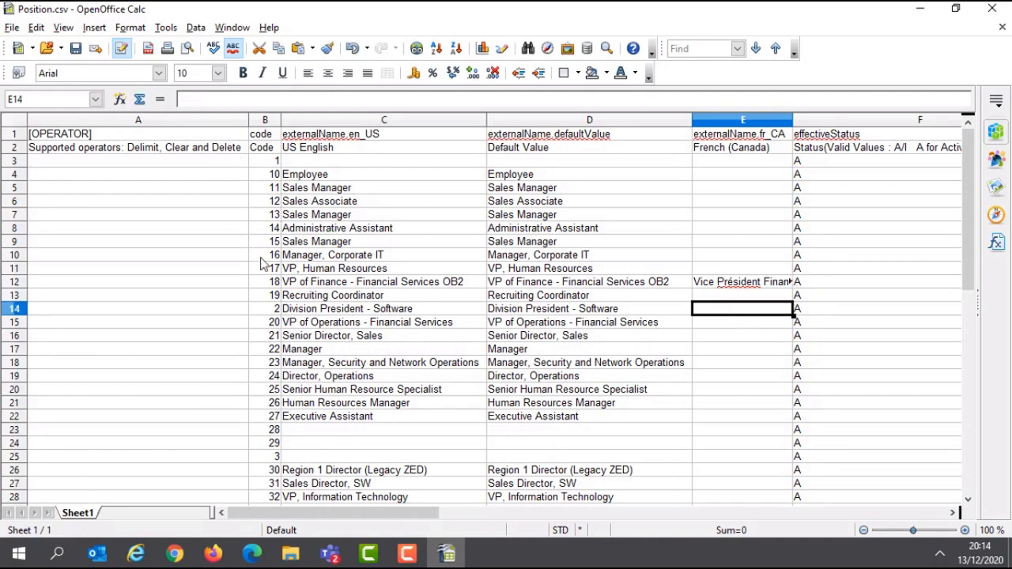
Step: Delete all position rows below and above position 18, keeping only the two header rows and that position
left_click_drag(16, 296, 15, 336)
right_click(13, 213)
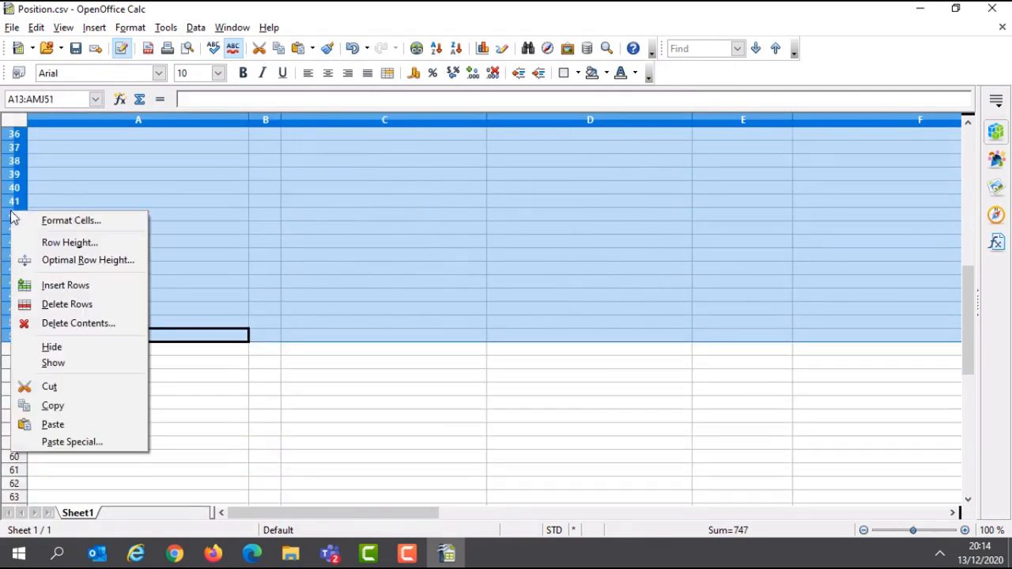
left_click(66, 303)
scroll(58, 300, "up", 12)
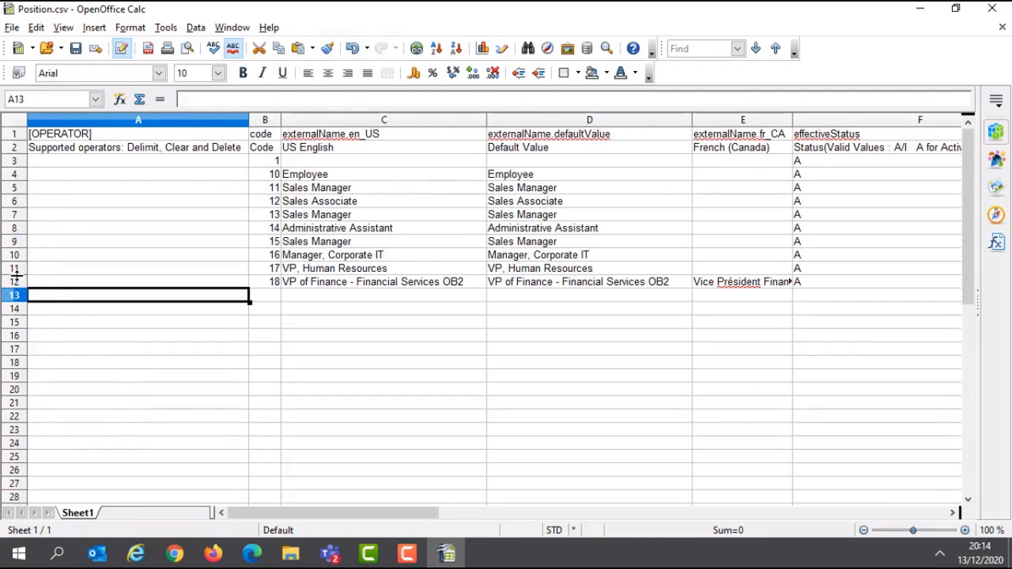
left_click_drag(15, 268, 14, 162)
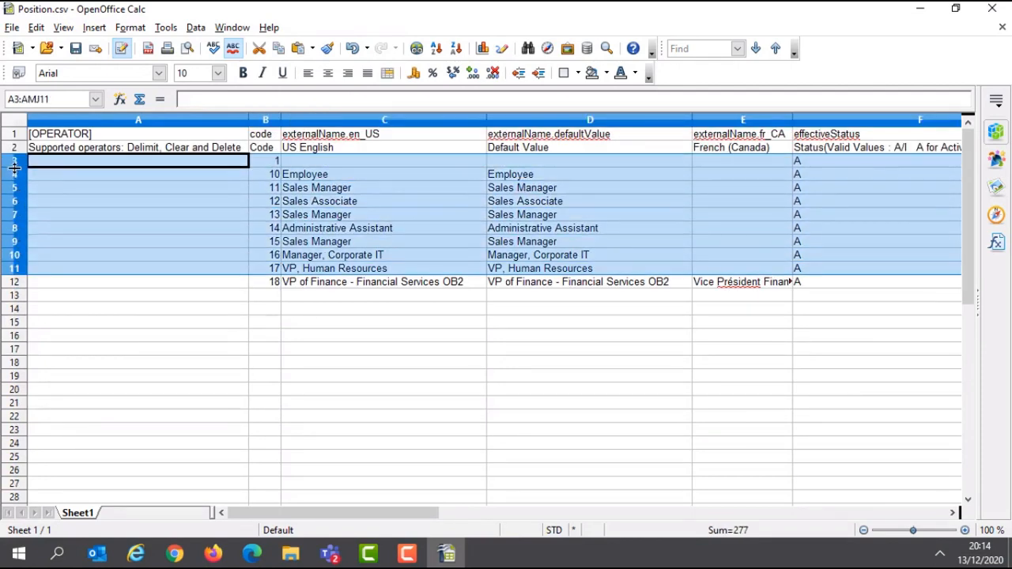
right_click(17, 178)
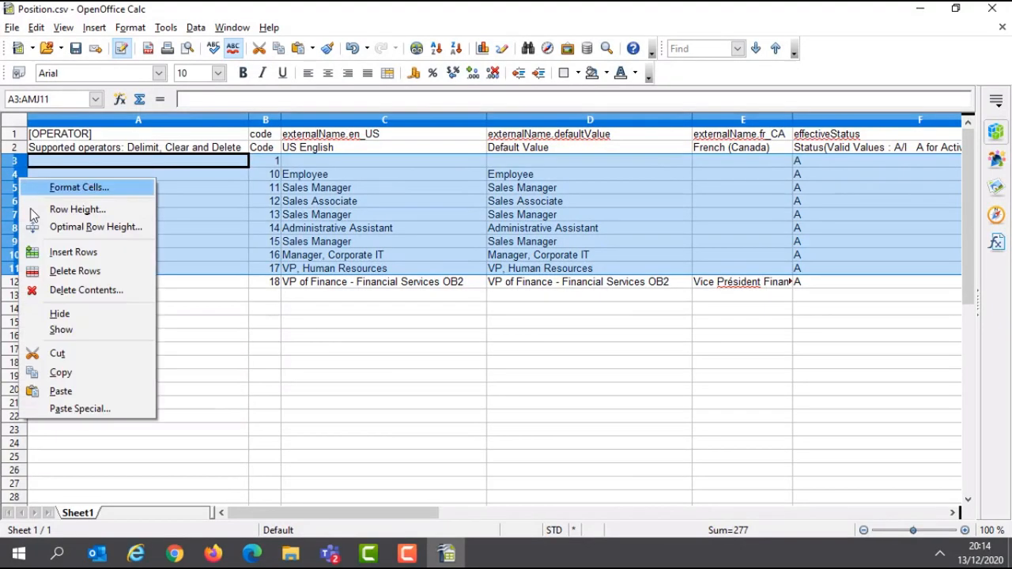
left_click(58, 273)
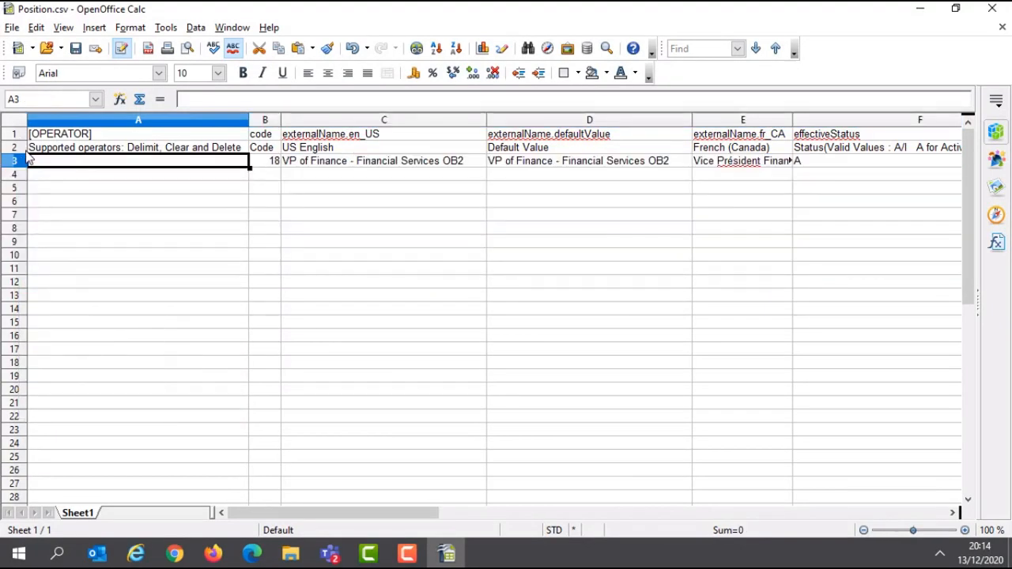
Step: Save the edited sheet as PositionV2.csv in the V5 folder, keeping the Text CSV format
left_click(12, 27)
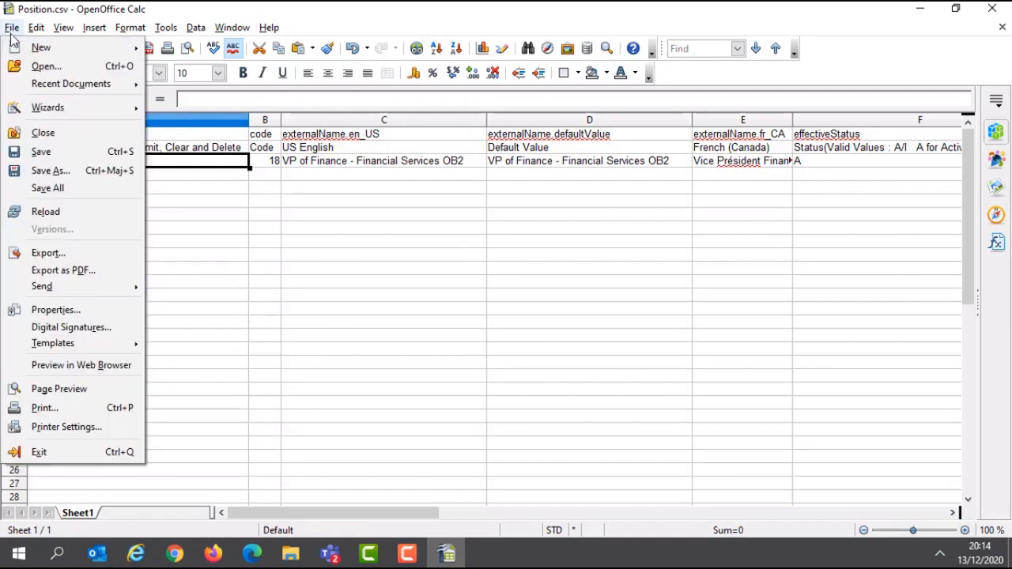
key("Escape")
key("ctrl+shift+s")
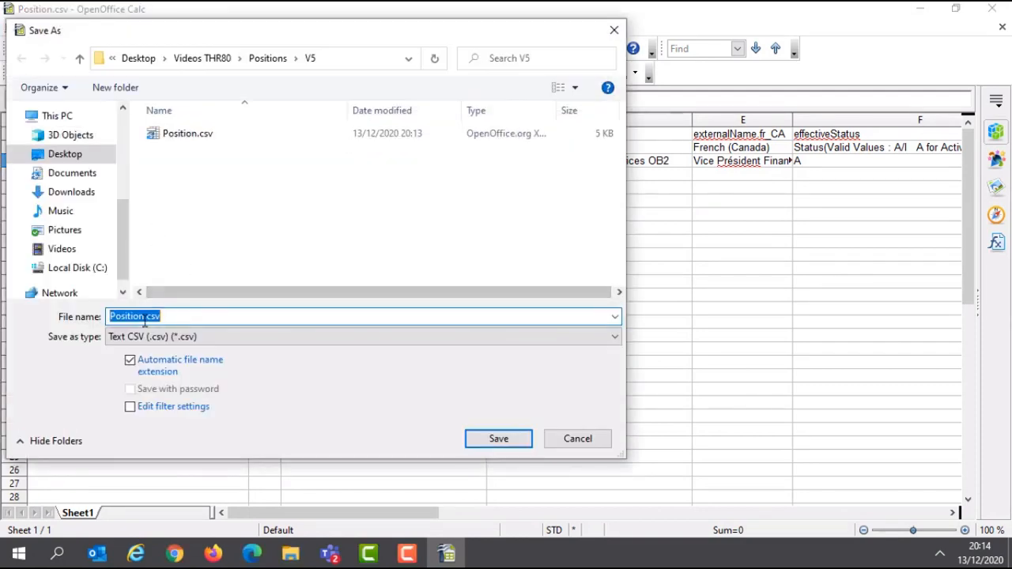
left_click(144, 319)
type("V2")
left_click(468, 437)
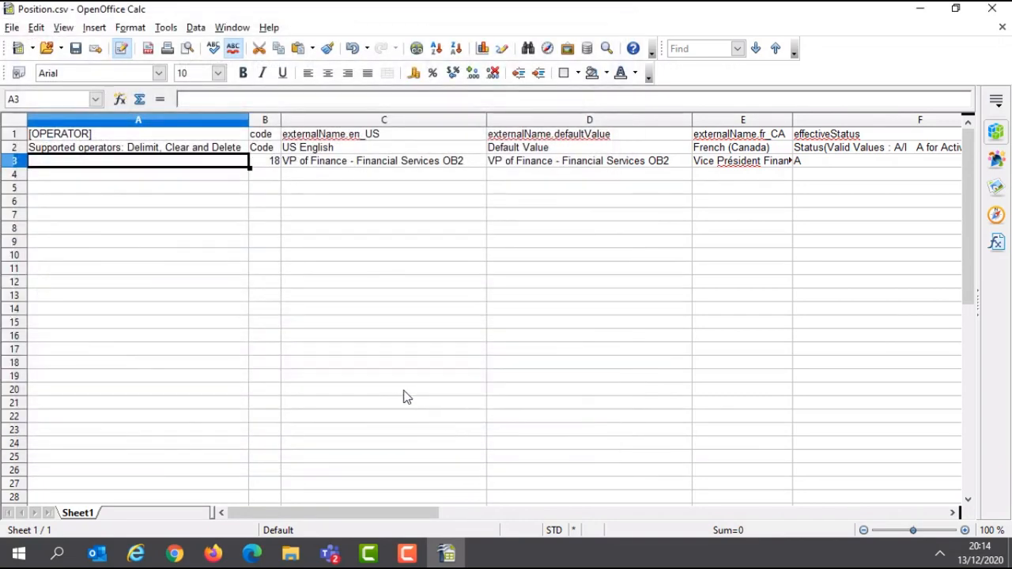
Step: Switch to SAP SuccessFactors in Firefox, open the Import and Export Data page and choose Import Data as the action
left_click(215, 553)
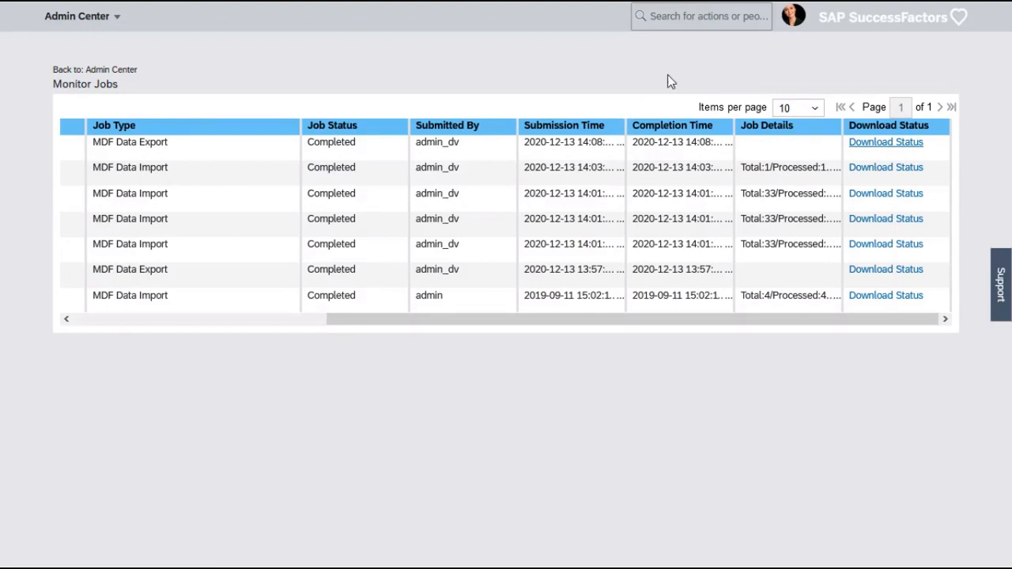
left_click(717, 17)
type("import and export")
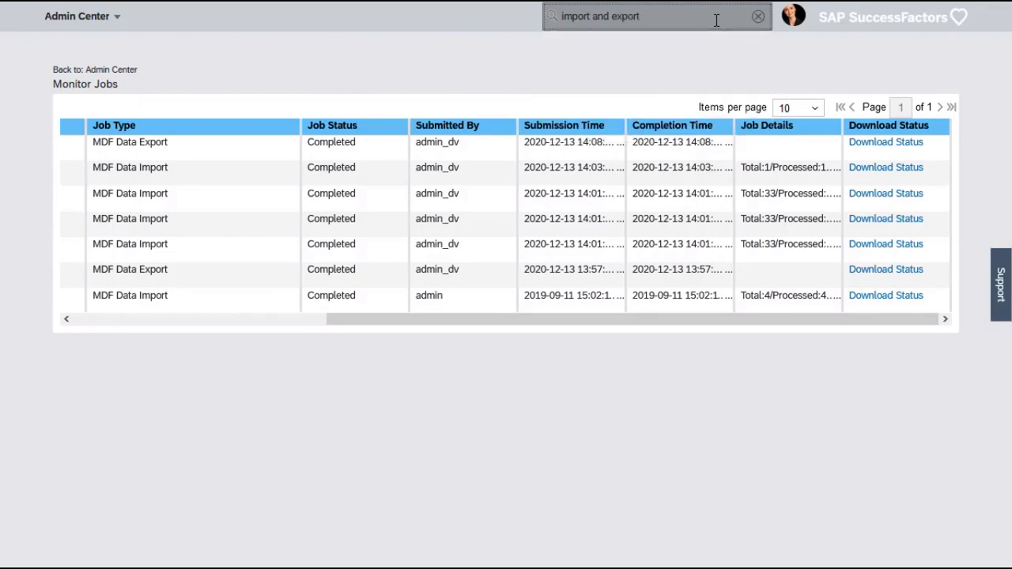
left_click(659, 73)
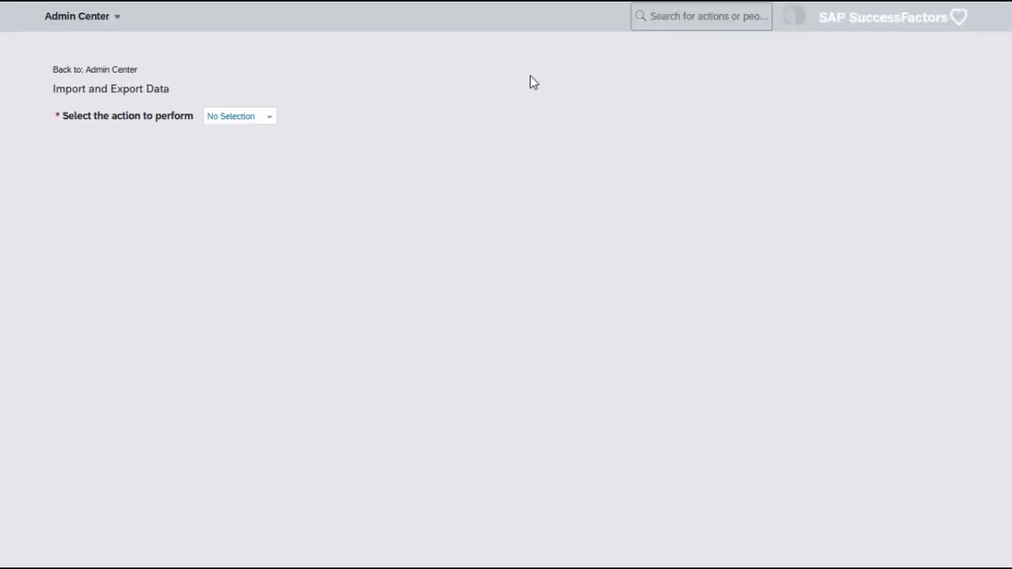
left_click(269, 122)
left_click(267, 147)
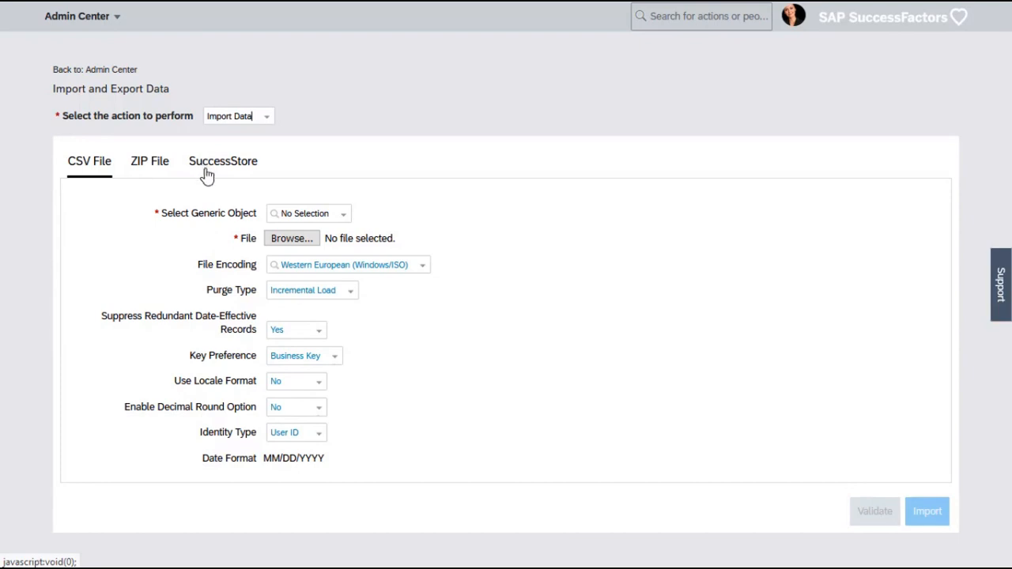
Step: Set the generic object to Position and attach PositionV2.csv from the V5 folder as the import file
left_click(332, 212)
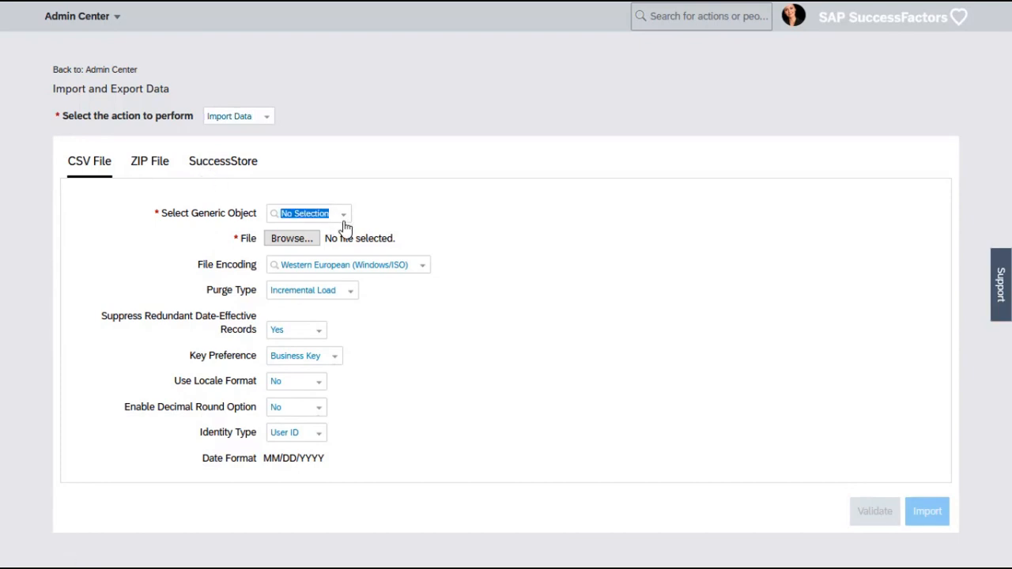
type("posi")
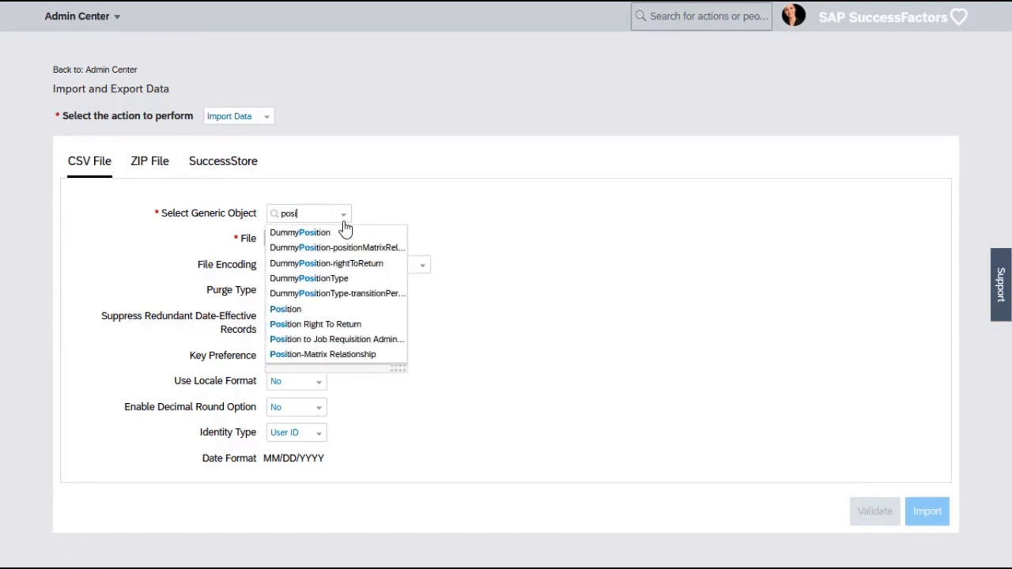
left_click(297, 310)
left_click(299, 241)
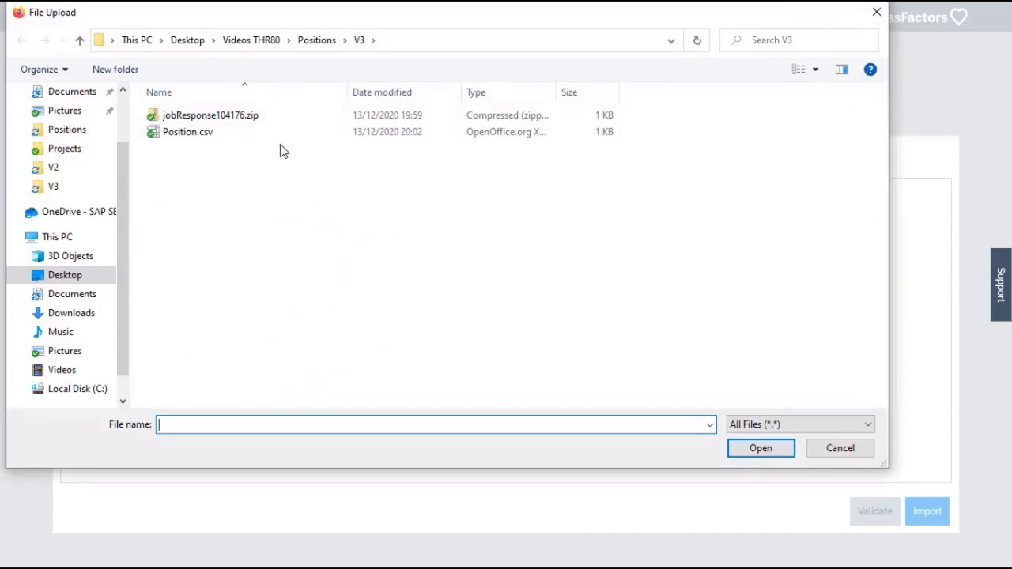
left_click(301, 40)
double_click(167, 164)
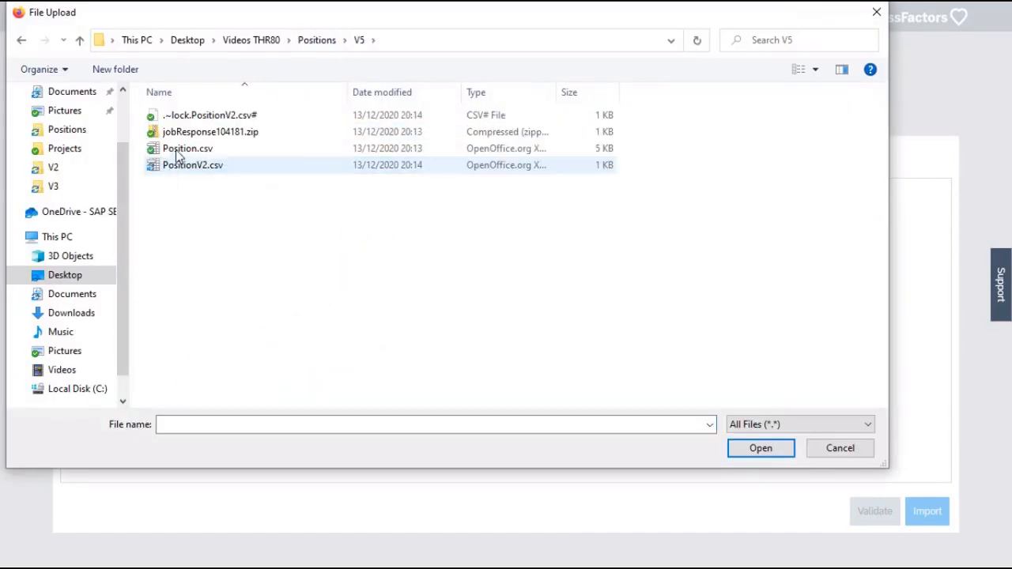
left_click(177, 166)
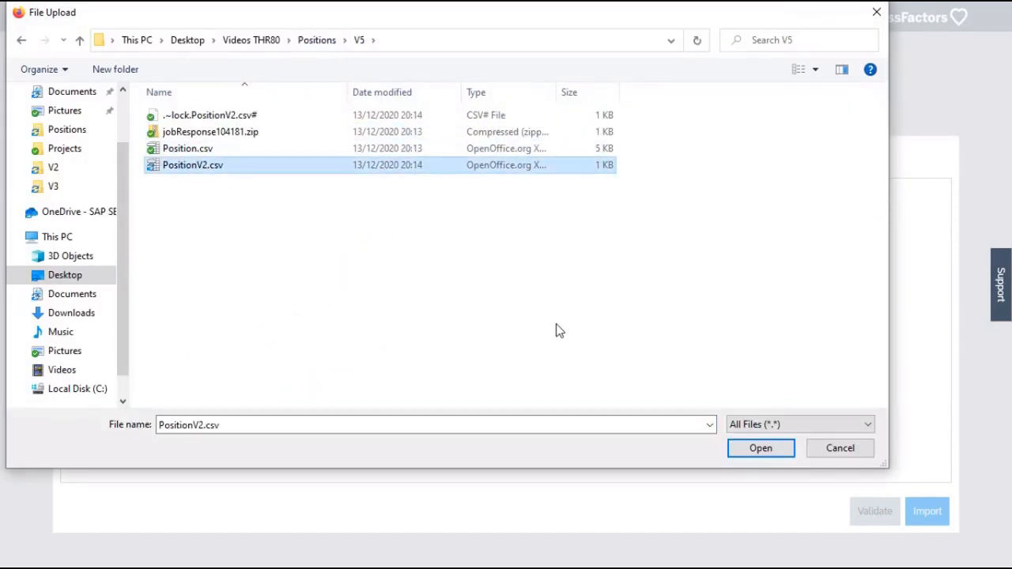
left_click(761, 449)
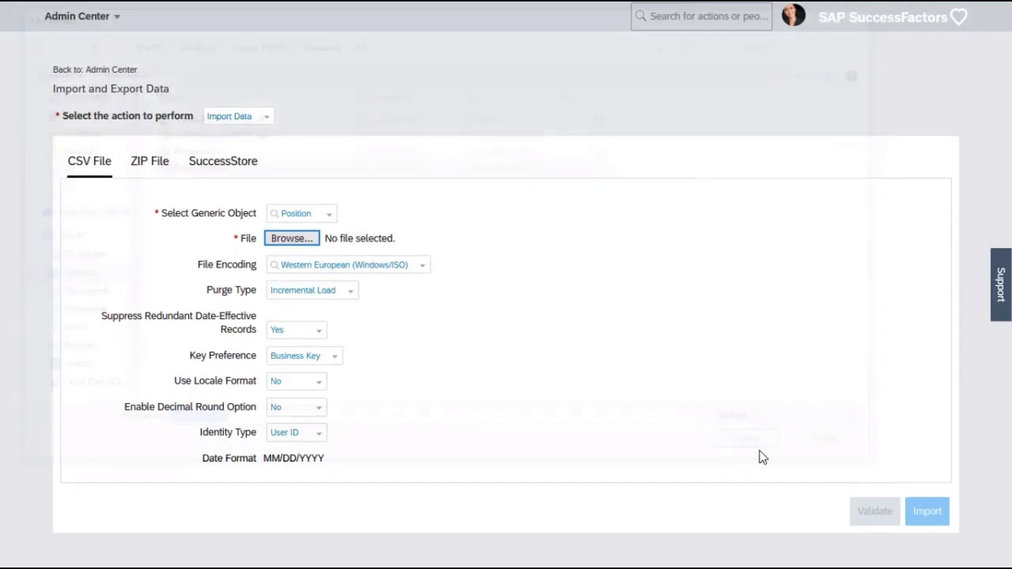
Step: Set the file encoding to Unicode (UTF-8) and run the Position import
left_click(426, 265)
left_click(373, 303)
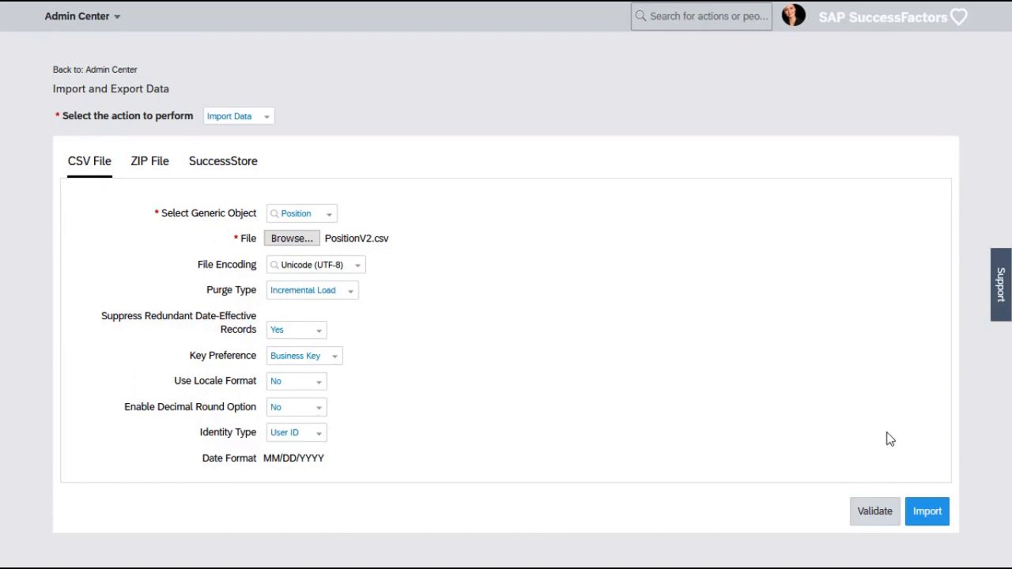
left_click(931, 519)
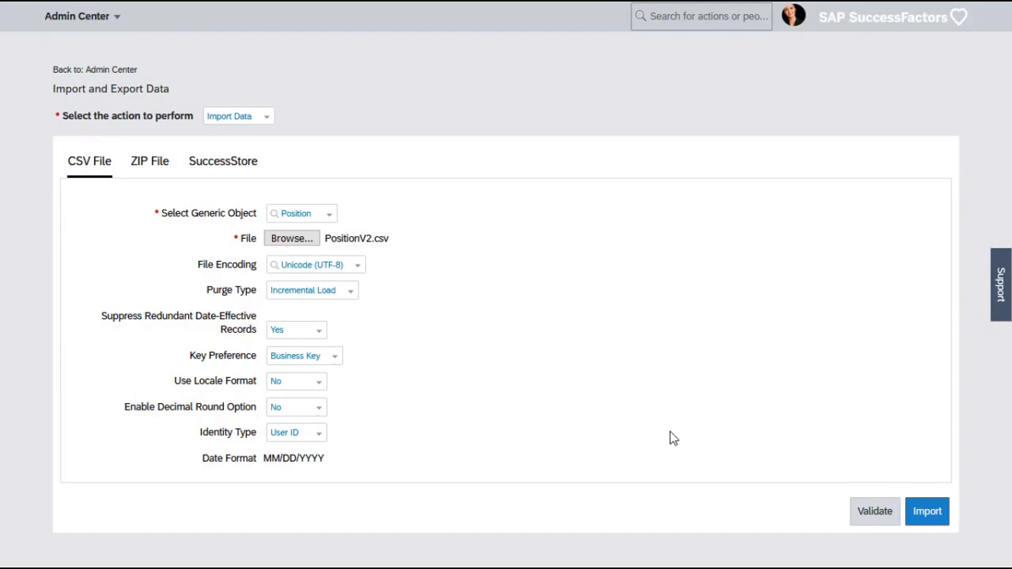
Step: Search the actions for "manage da" and open the Manage Data page
left_click(687, 16)
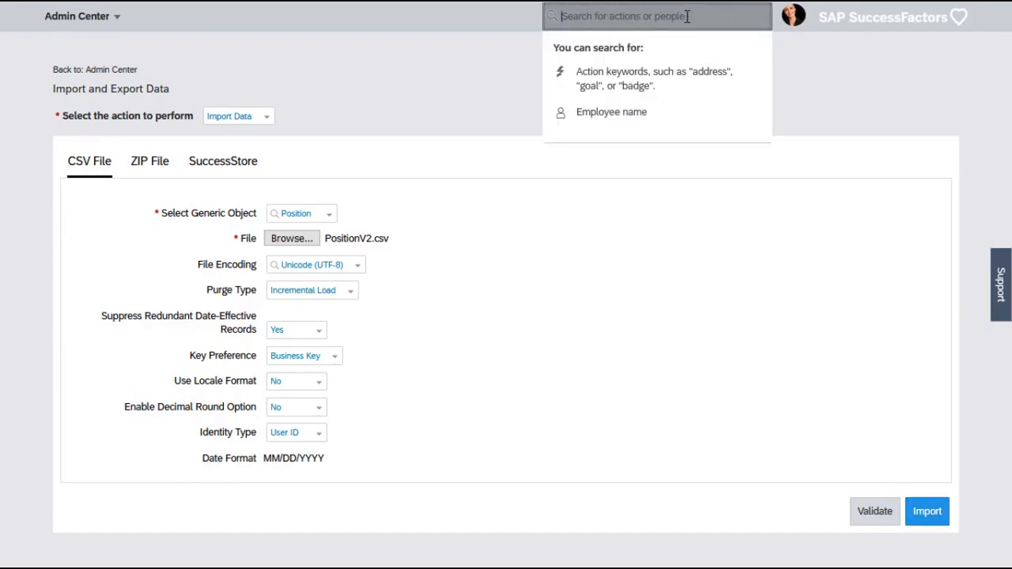
type("manage")
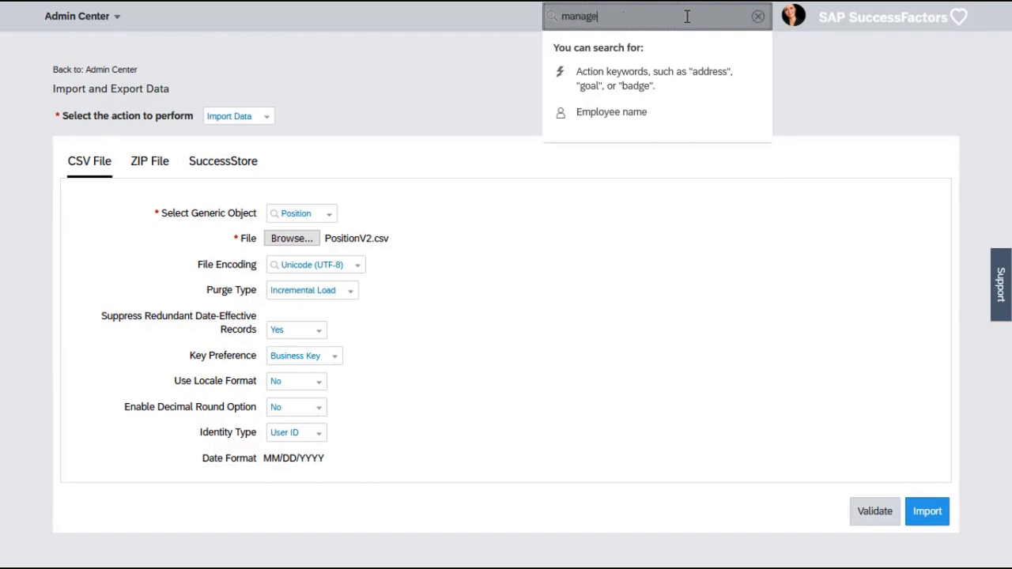
type(" da")
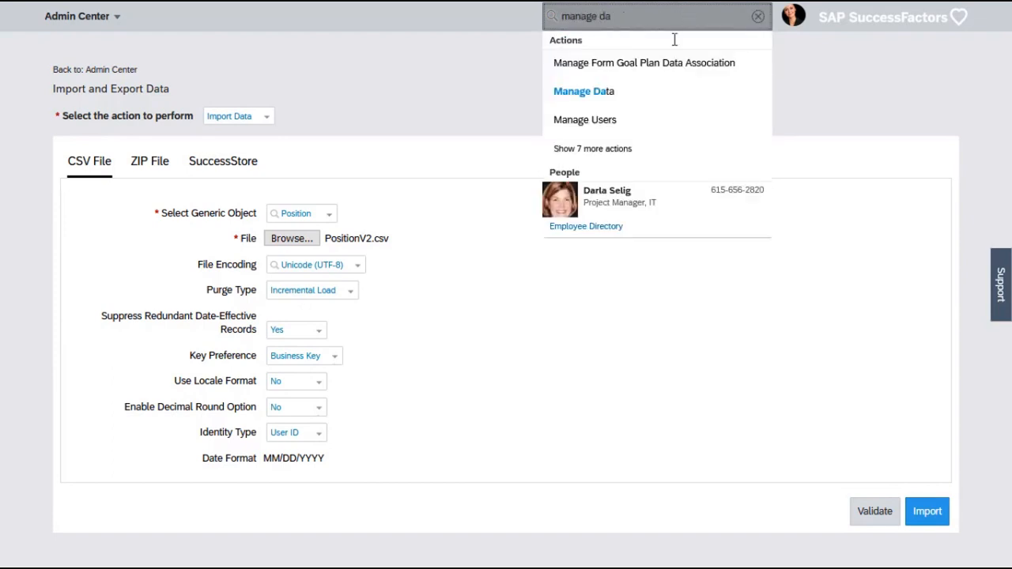
left_click(645, 92)
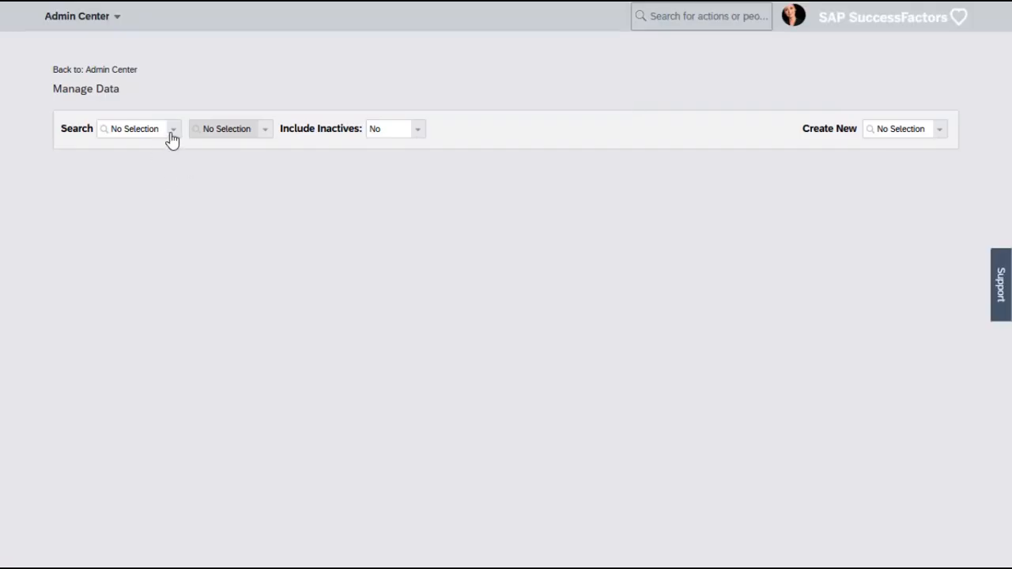
Step: Search the Position objects for "vp of" and open the VP of Finance - Financial Services record
left_click(172, 134)
type("posi")
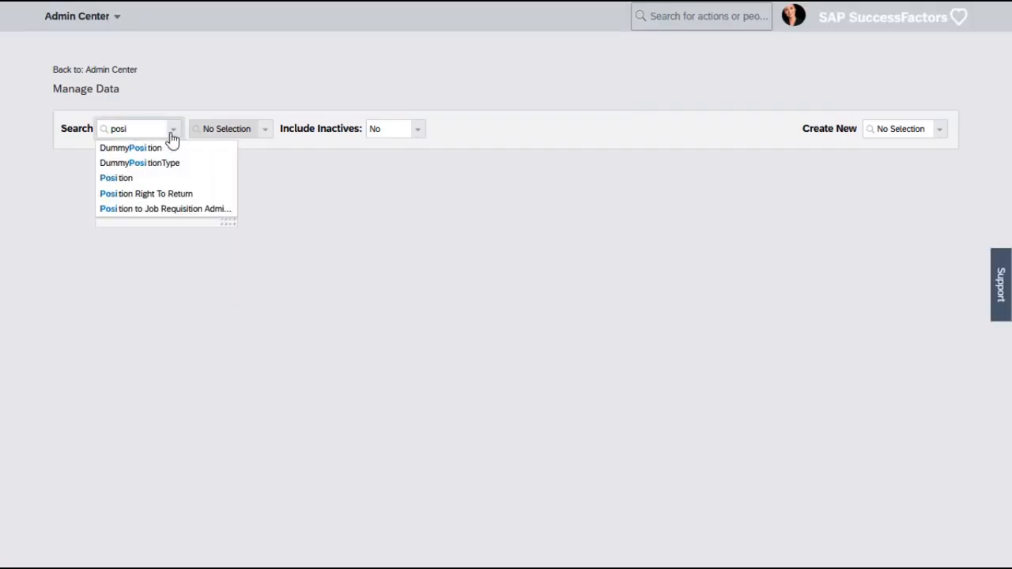
left_click(154, 178)
left_click(221, 128)
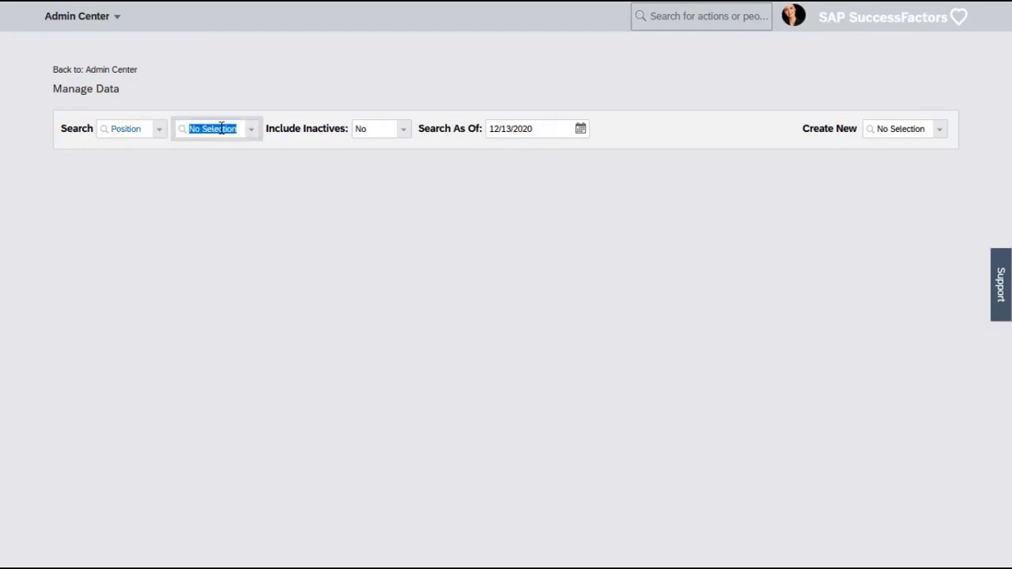
type("vp")
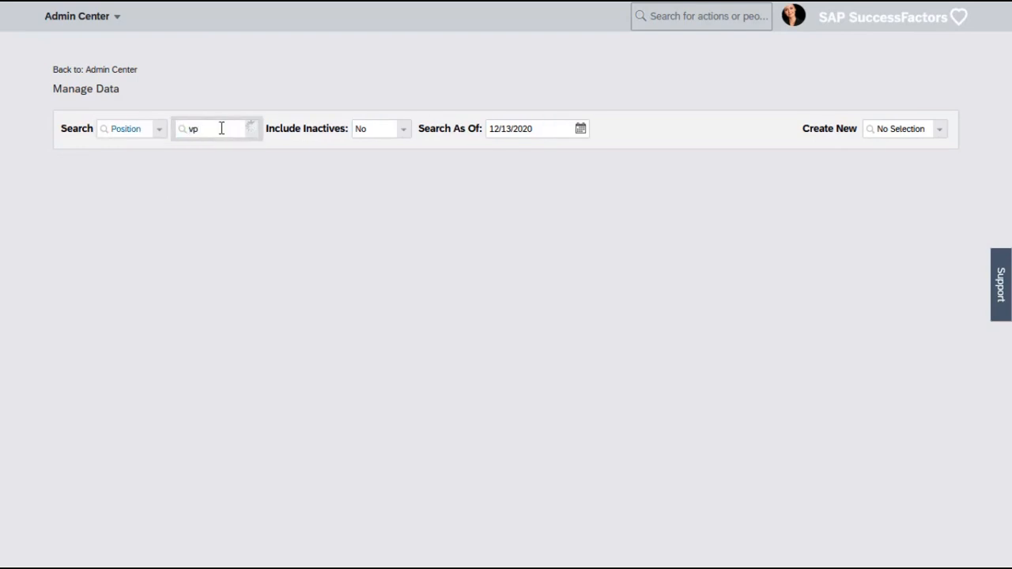
type(" of")
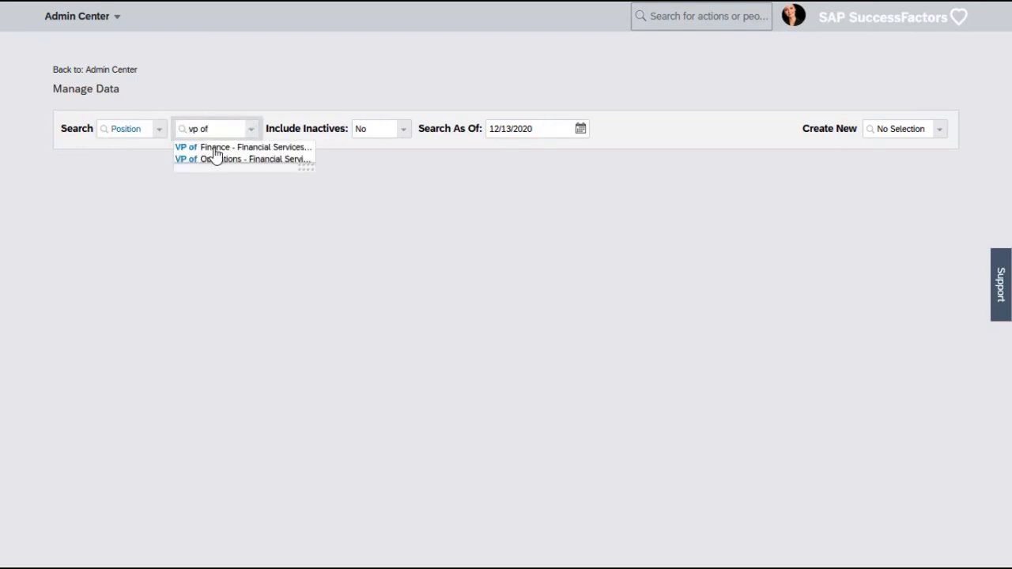
left_click(210, 149)
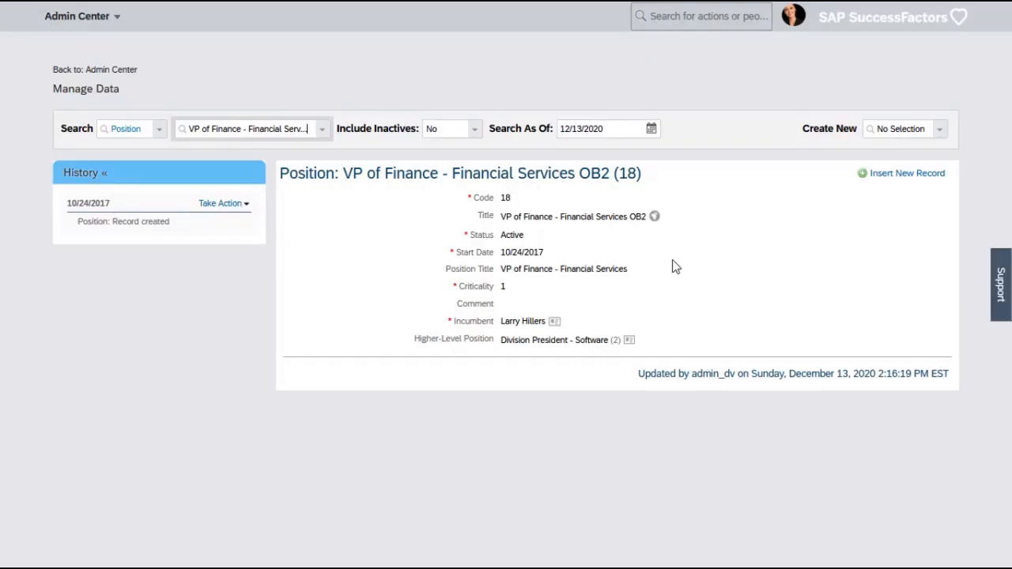
Step: Check the position's title and its default and French (Canada) translations, and close the Translations dialog
double_click(638, 222)
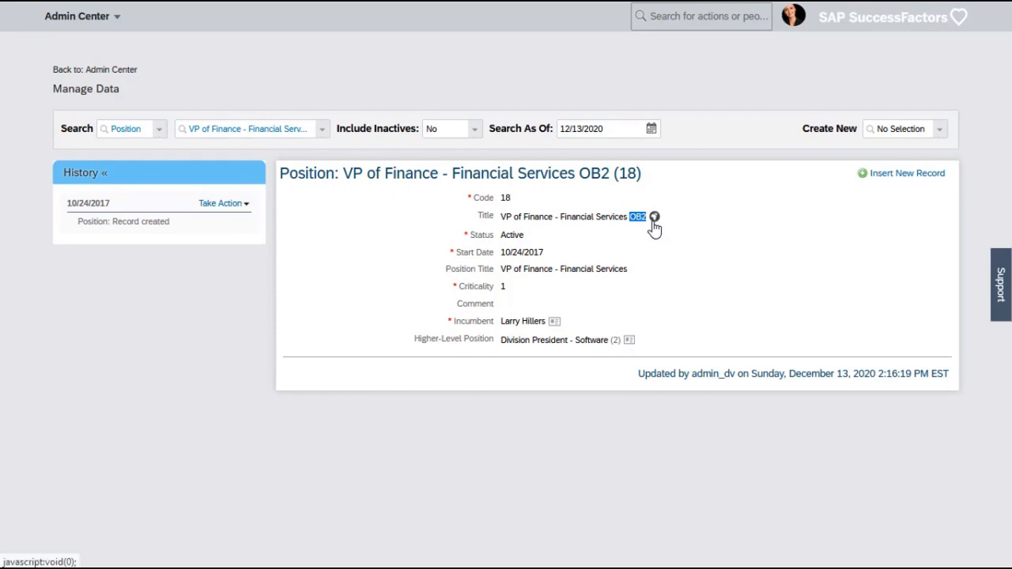
left_click(654, 219)
left_click_drag(589, 263, 605, 268)
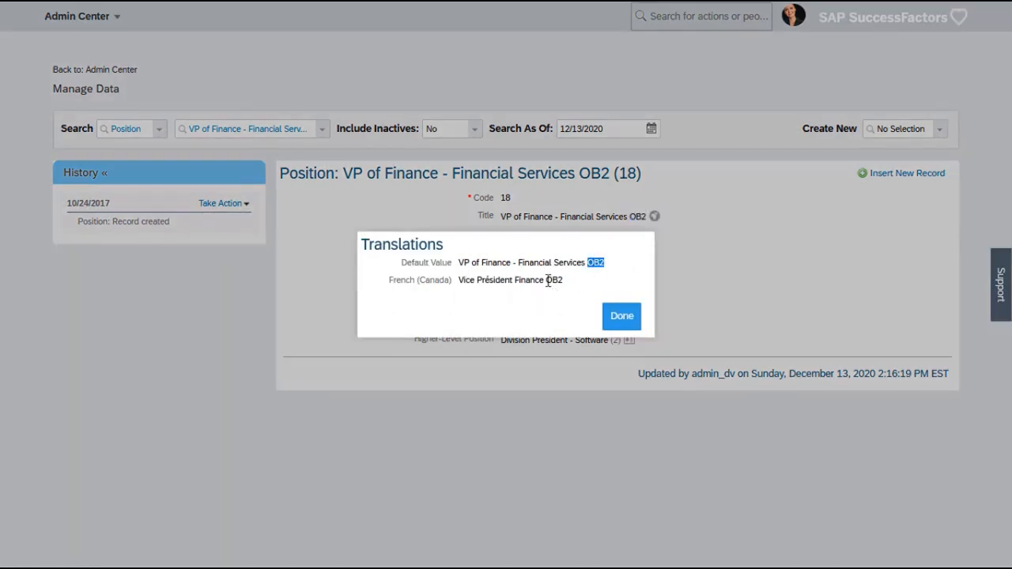
left_click_drag(457, 282, 513, 282)
left_click(507, 280)
left_click(623, 316)
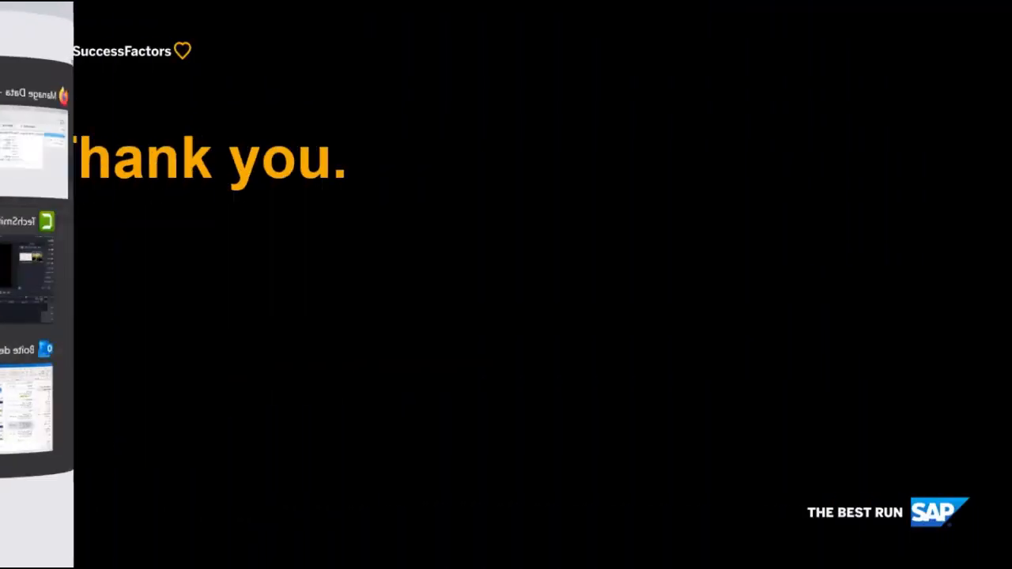